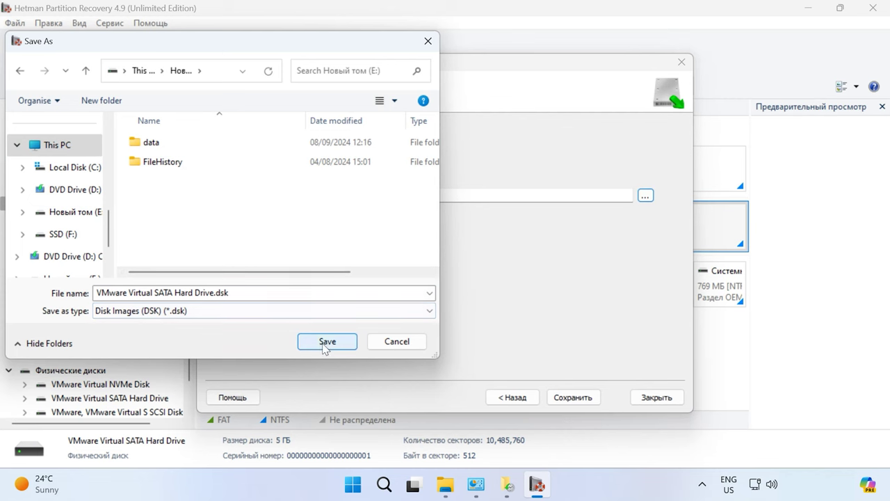
# - Save the disk image as VMware Virtual SATA Hard Drive.dsk on drive E: and finish the image creation wizard
pyautogui.click(327, 342)
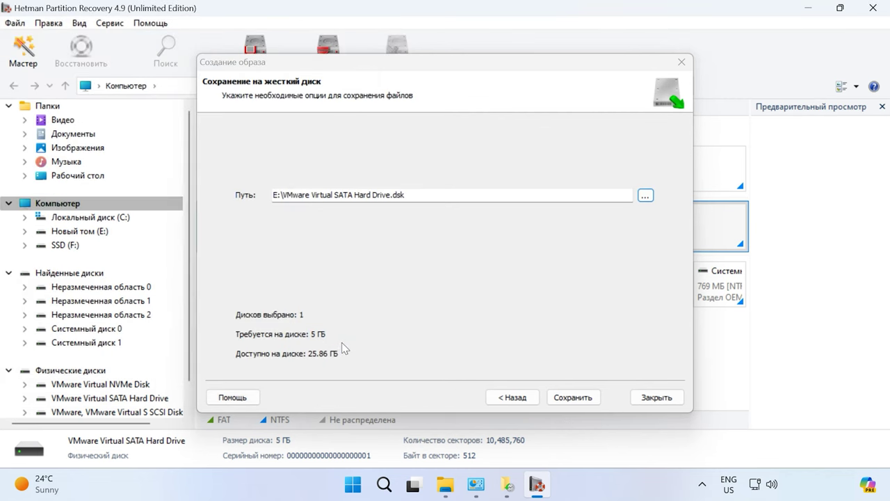
pyautogui.click(572, 397)
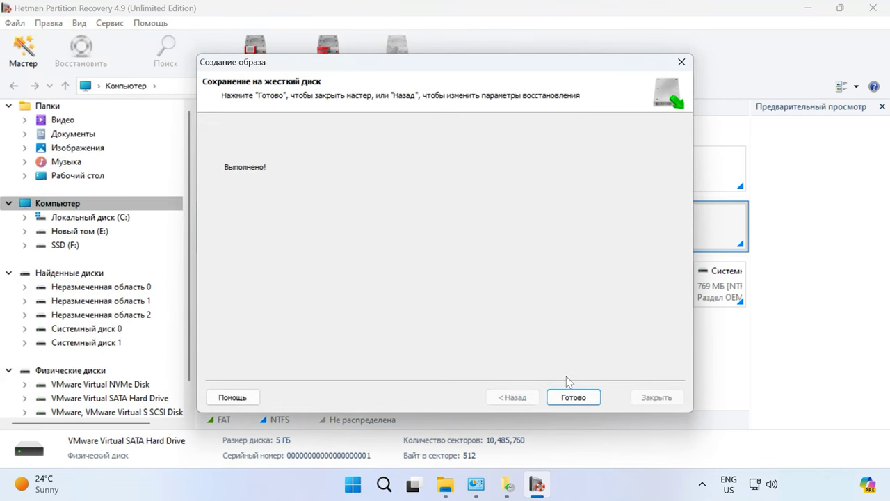
pyautogui.click(572, 397)
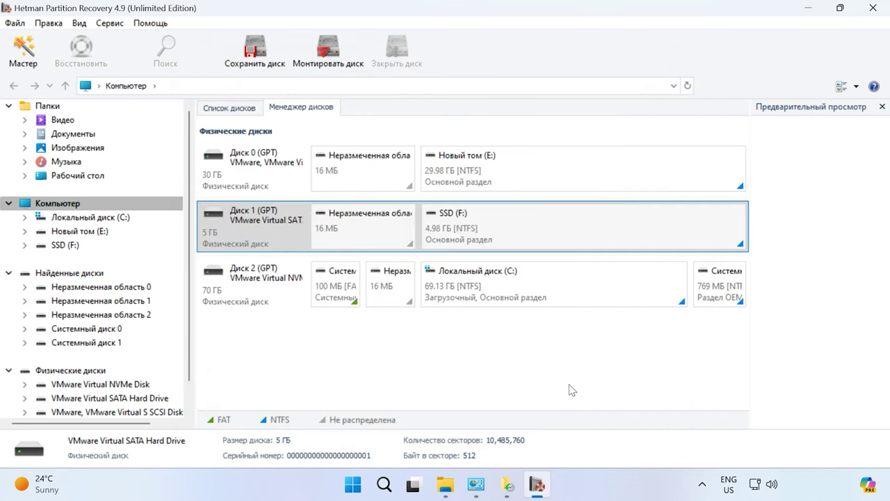
# - Mount the VMware Virtual SATA Hard Drive.dsk file from drive E: as a RAW disk image
pyautogui.click(327, 64)
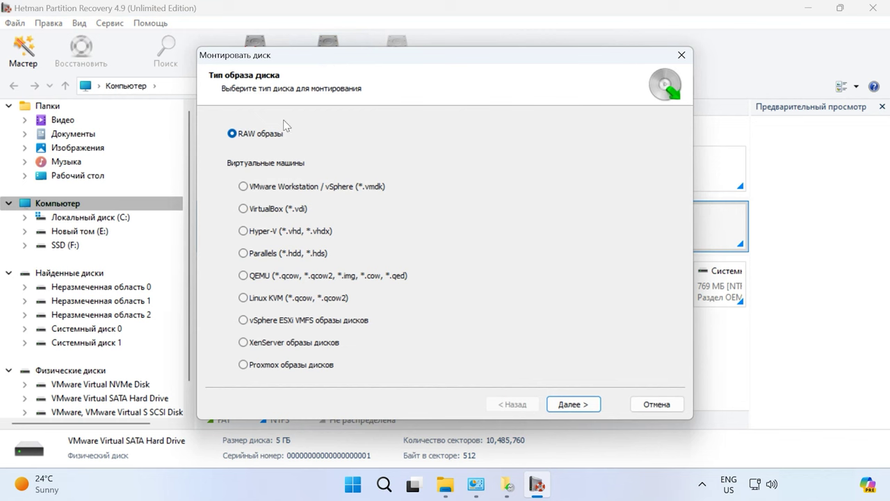
pyautogui.click(576, 403)
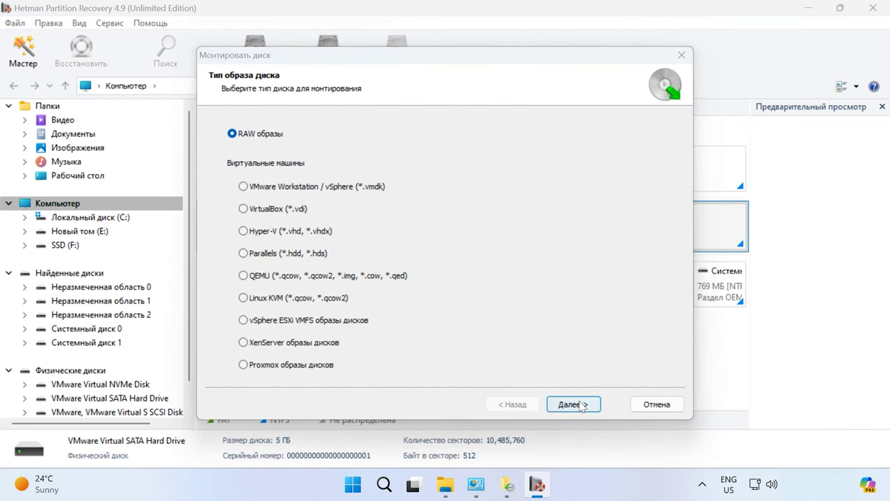
pyautogui.click(213, 182)
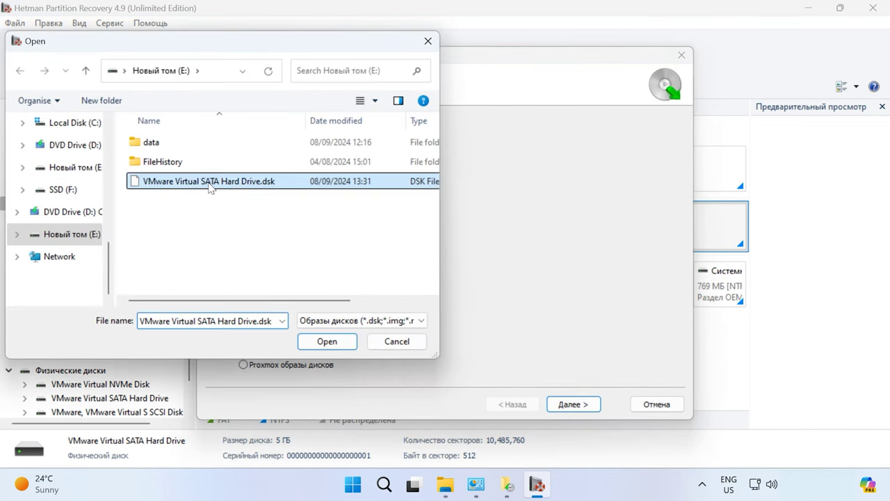
pyautogui.click(333, 341)
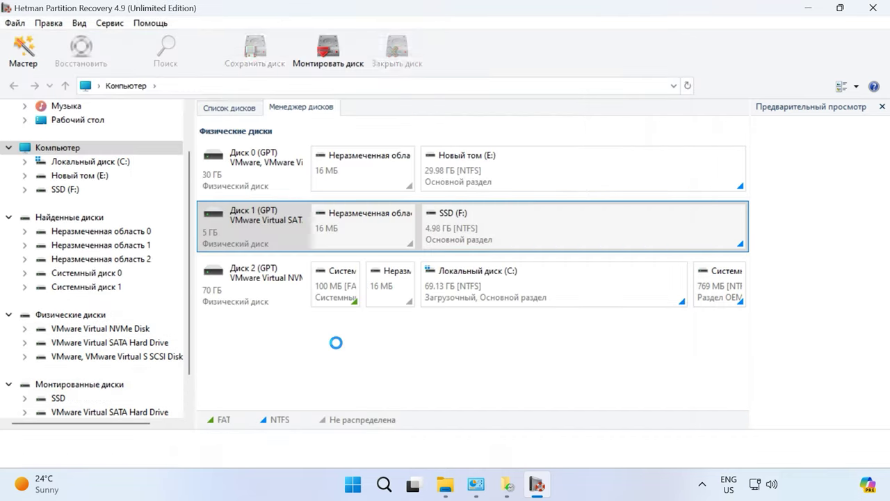
# - Open the SSD partition of the mounted disk image and look through its folders and photos
pyautogui.click(484, 345)
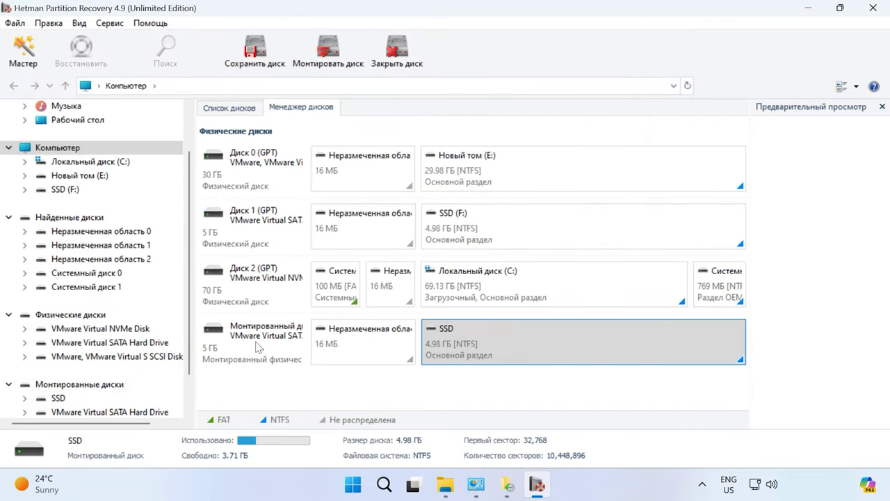
pyautogui.rightClick(526, 337)
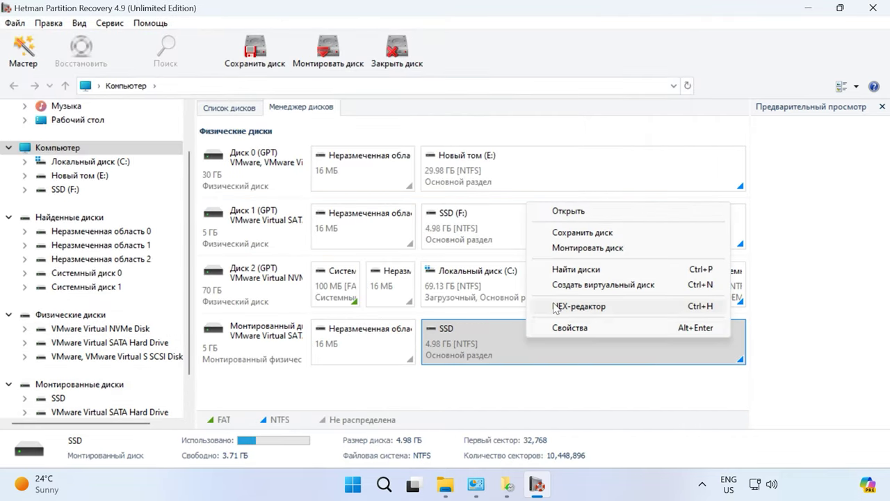
pyautogui.click(580, 212)
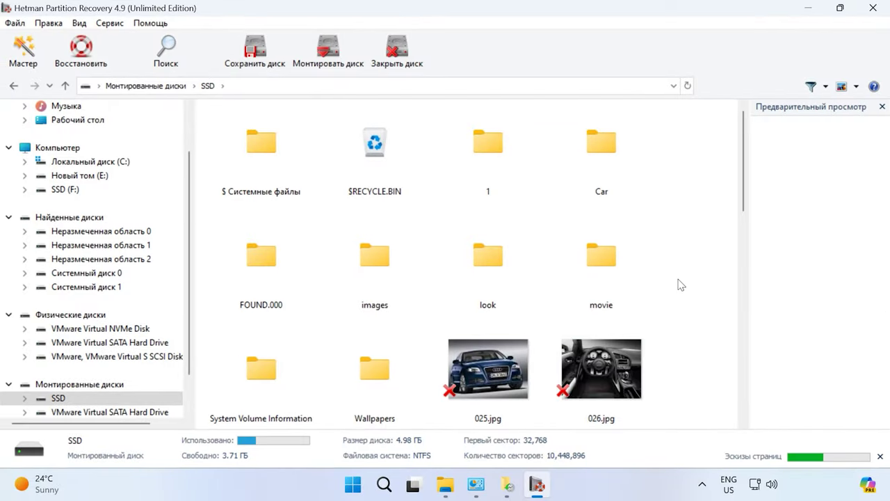
pyautogui.scroll(-15, 680, 285)
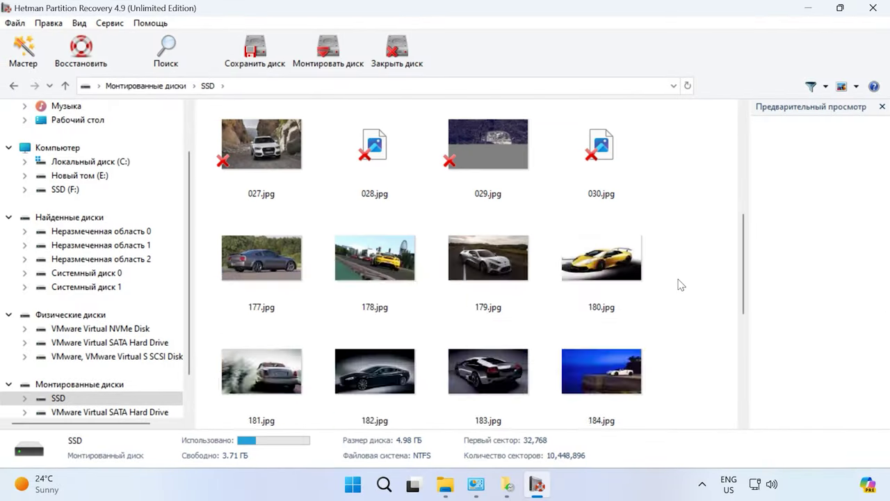
pyautogui.scroll(15, 681, 285)
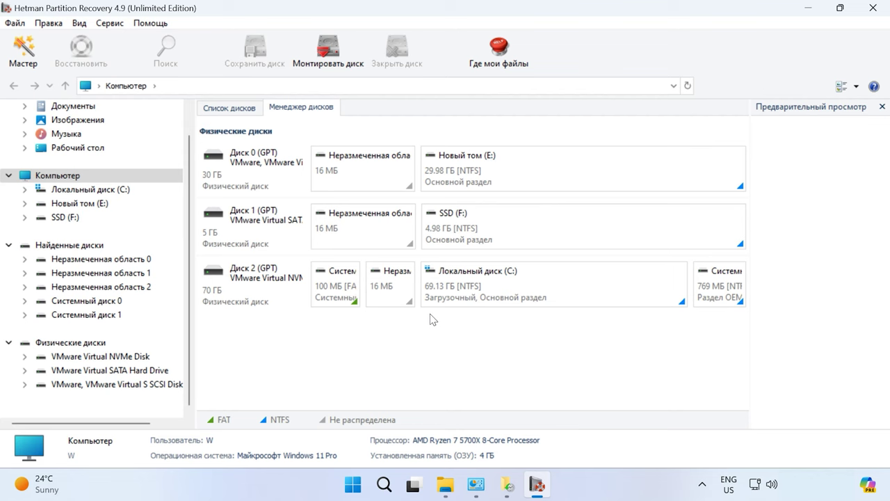
# - Analyse the SSD (F:) partition with a quick scan and finish the recovery wizard
pyautogui.rightClick(525, 229)
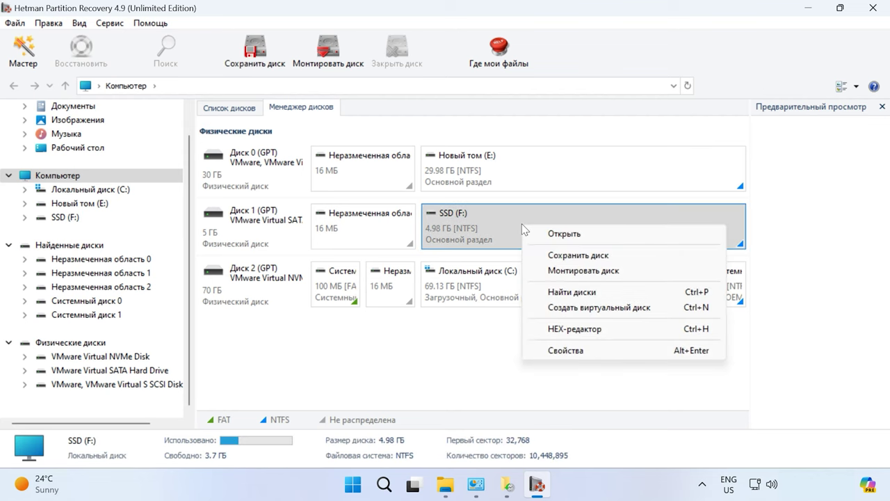
pyautogui.click(564, 235)
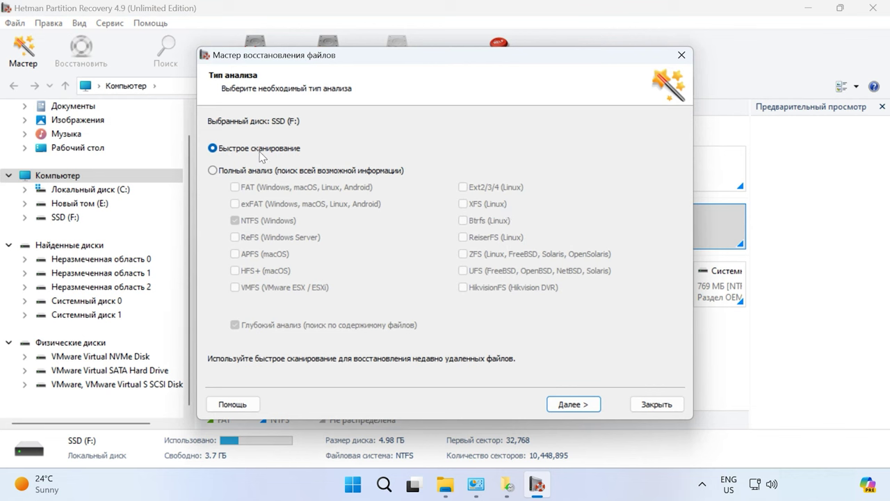
pyautogui.click(254, 174)
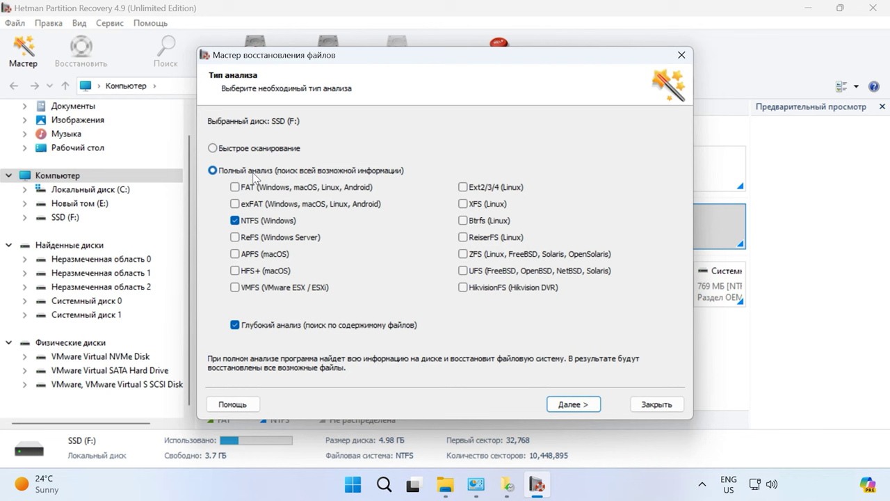
pyautogui.click(256, 150)
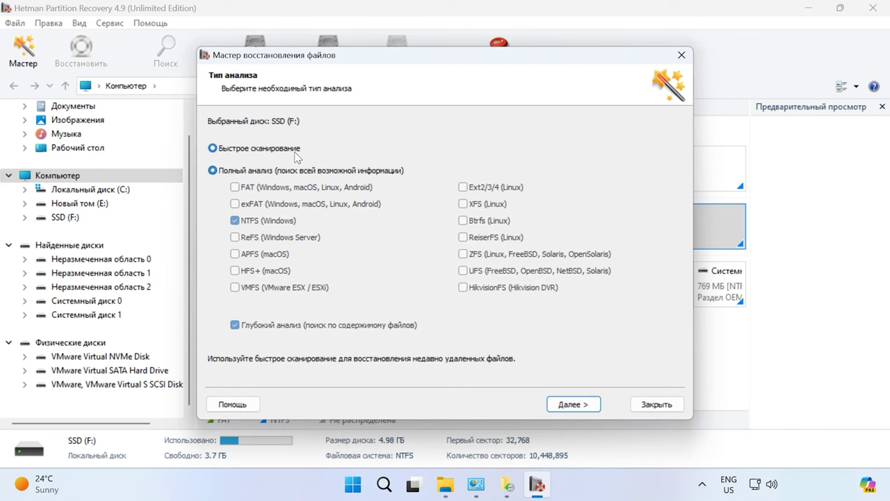
pyautogui.click(575, 407)
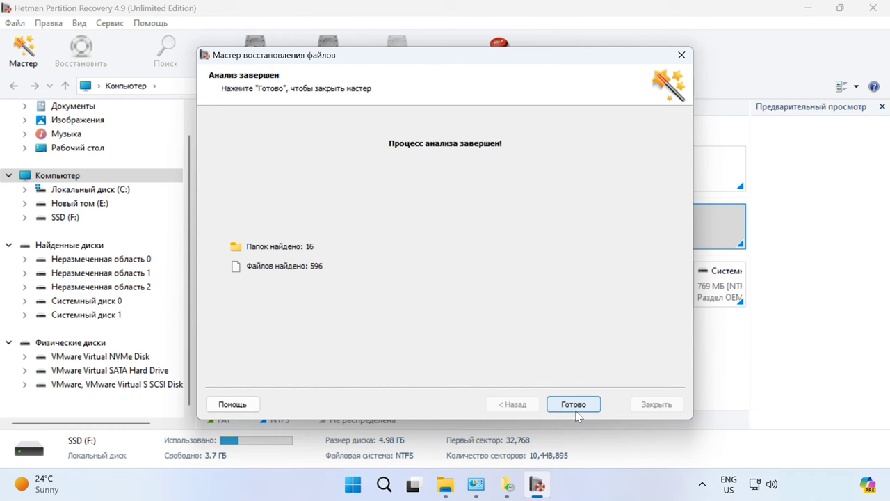
pyautogui.click(575, 408)
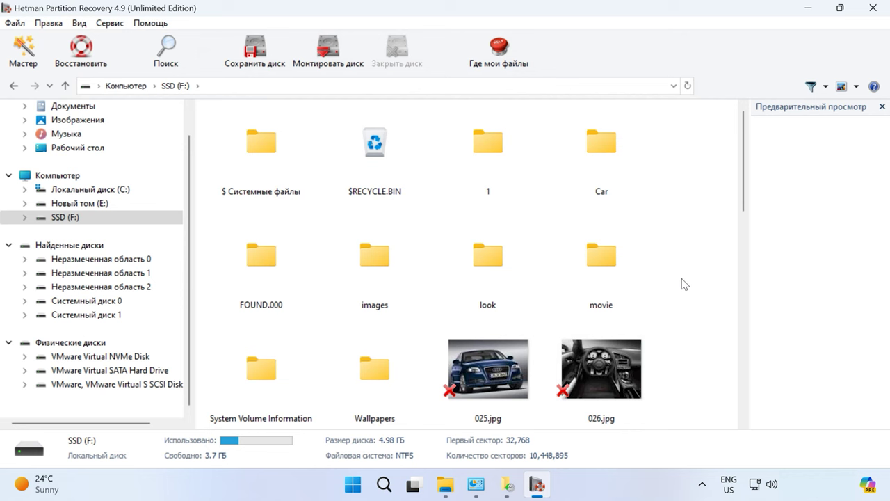
# - Reanalyse the SSD (F:) partition using full analysis for the NTFS file system and finish the wizard
pyautogui.click(82, 175)
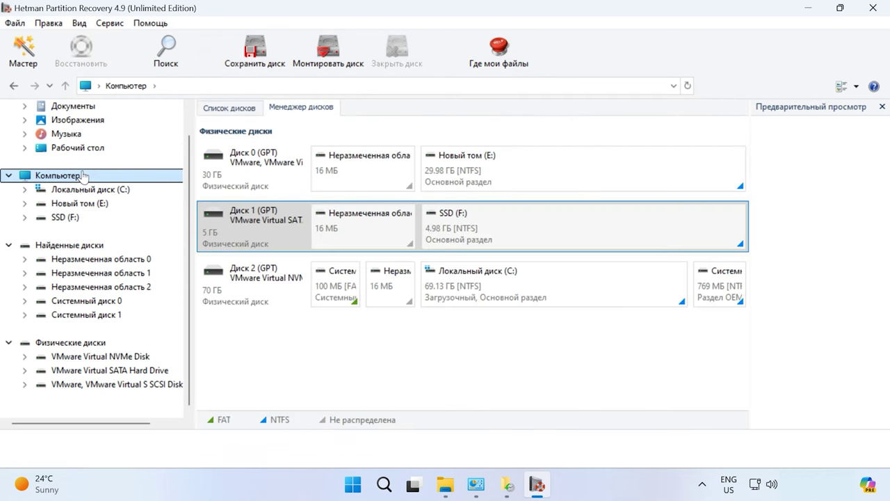
pyautogui.rightClick(550, 232)
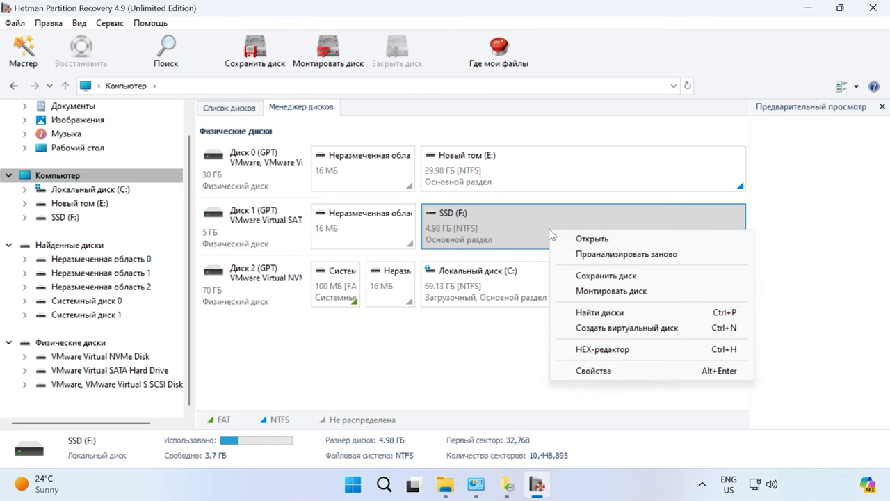
pyautogui.click(637, 254)
pyautogui.click(213, 170)
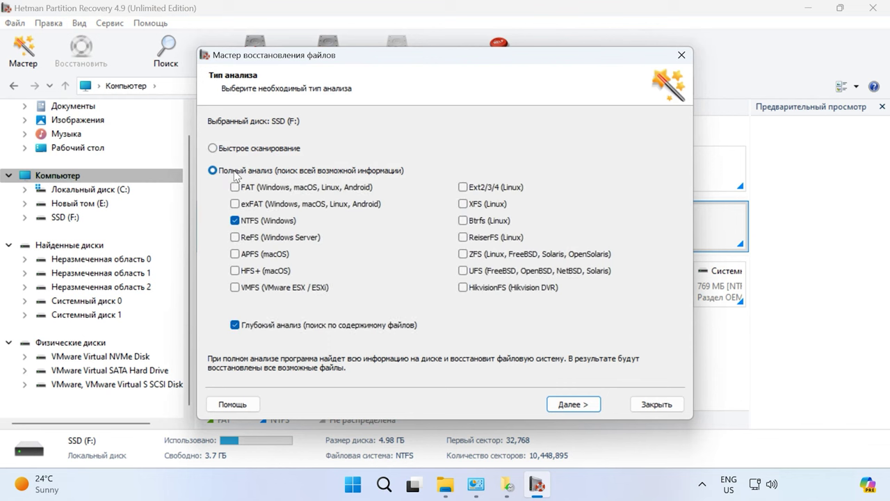
pyautogui.click(285, 333)
pyautogui.click(569, 410)
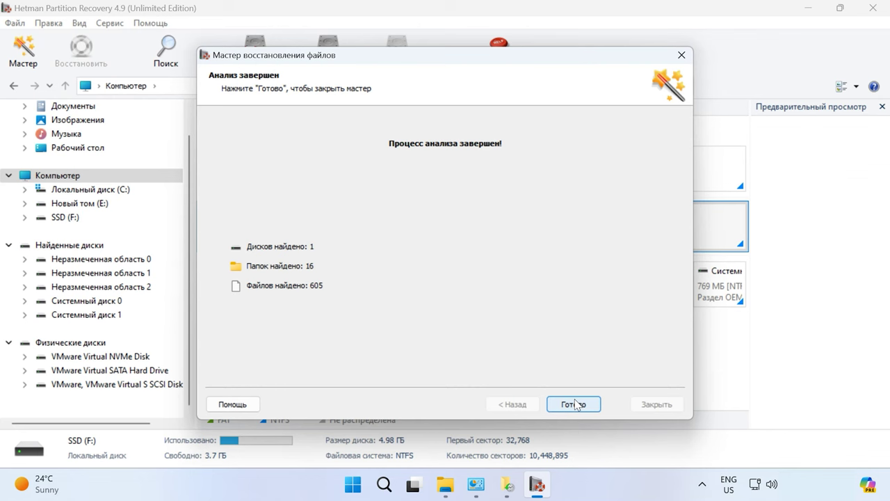
pyautogui.click(573, 404)
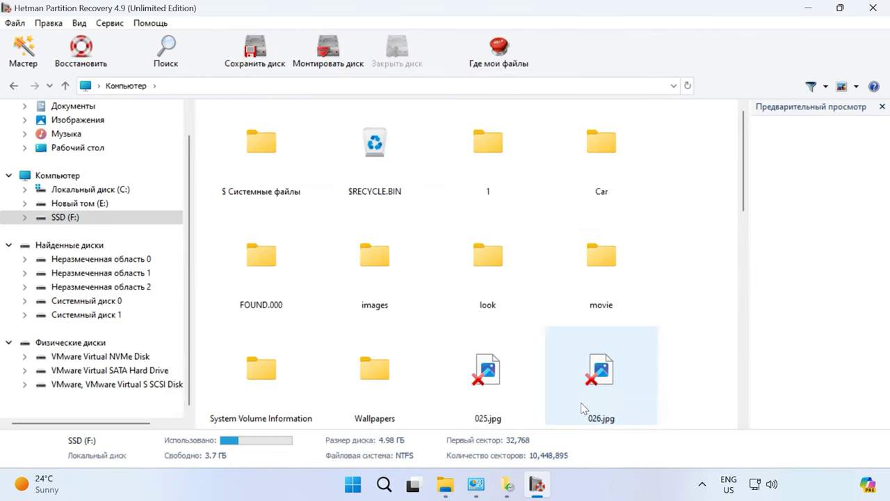
# - Open the Car folder on SSD (F:) and select the eight deleted photos 001.jpg through 008.jpg
pyautogui.doubleClick(611, 160)
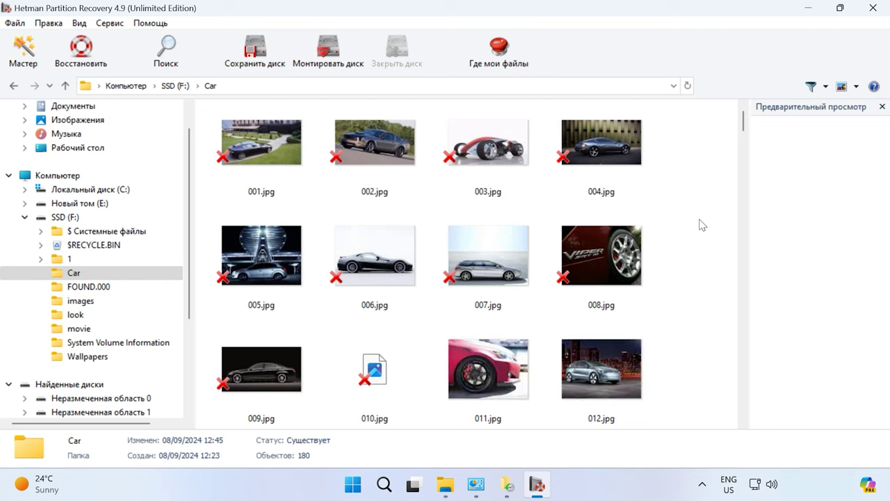
pyautogui.moveTo(694, 136); pyautogui.dragTo(247, 284)
pyautogui.click(247, 283)
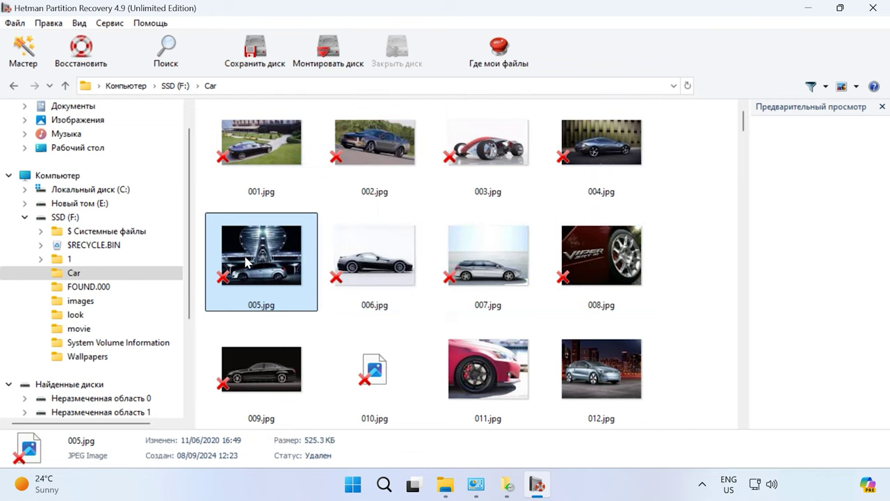
pyautogui.moveTo(704, 146); pyautogui.dragTo(246, 284)
# - Recover the selected photos to the hard disk folder C:\111\ and finish the wizard
pyautogui.click(68, 66)
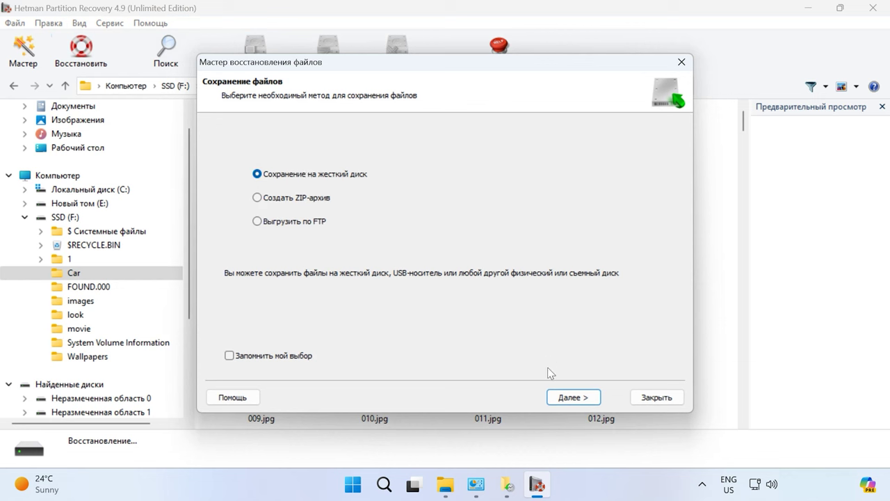
pyautogui.click(572, 397)
pyautogui.click(276, 163)
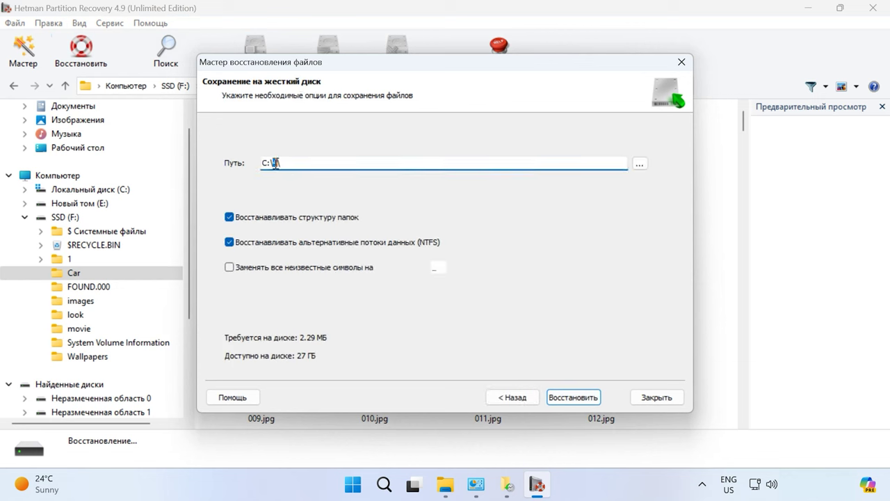
pyautogui.write('111\\')
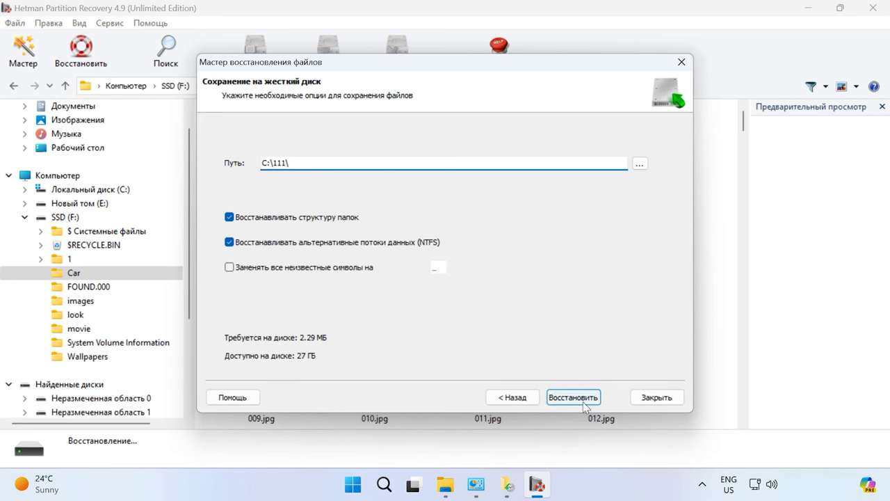
pyautogui.click(581, 400)
pyautogui.click(573, 399)
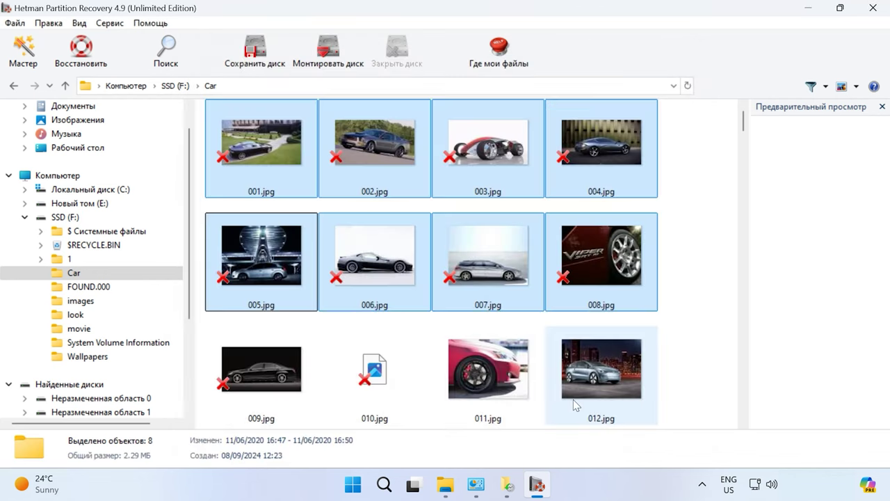
# - Switch to File Explorer and open the recovery folder 111 on Local Disk (C:)
pyautogui.click(445, 485)
pyautogui.doubleClick(210, 145)
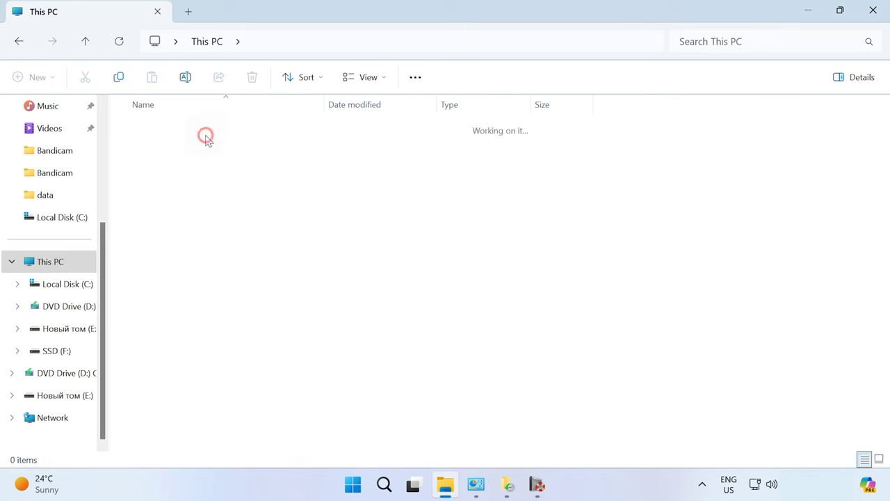
pyautogui.doubleClick(143, 131)
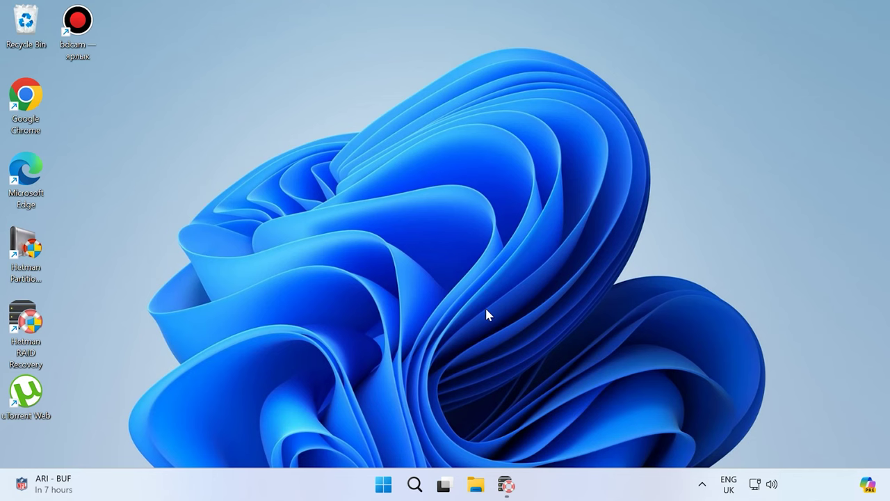
# - Open File History in Control Panel and bring up the backups for restoring personal files
pyautogui.click(414, 484)
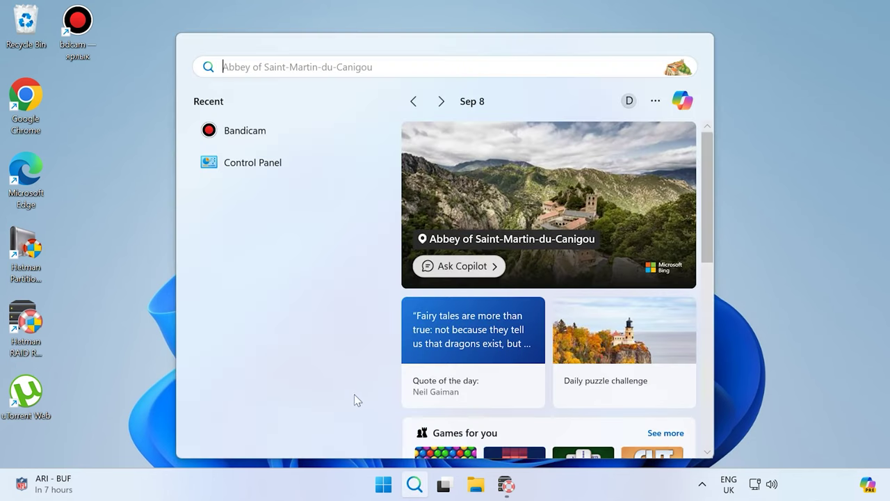
pyautogui.click(260, 170)
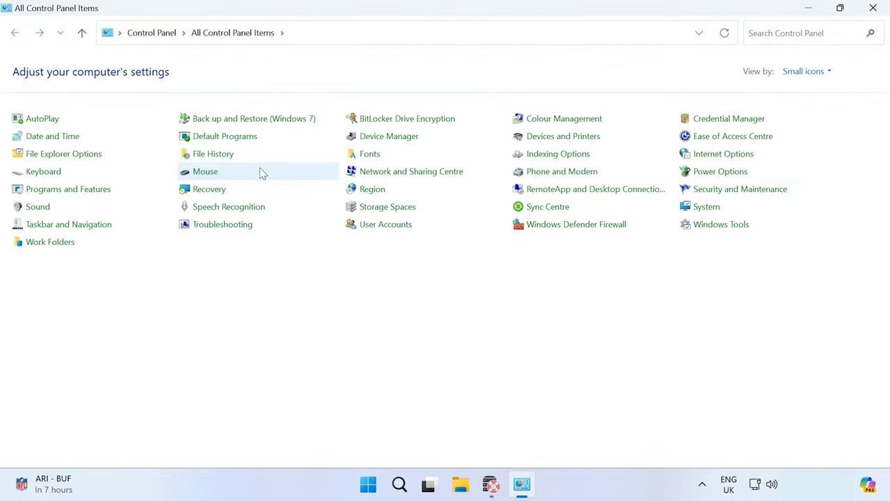
pyautogui.click(210, 160)
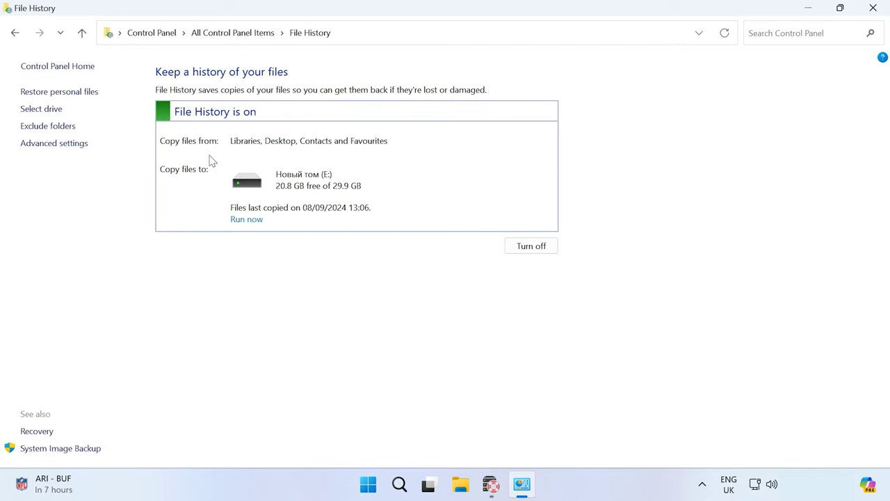
pyautogui.click(66, 92)
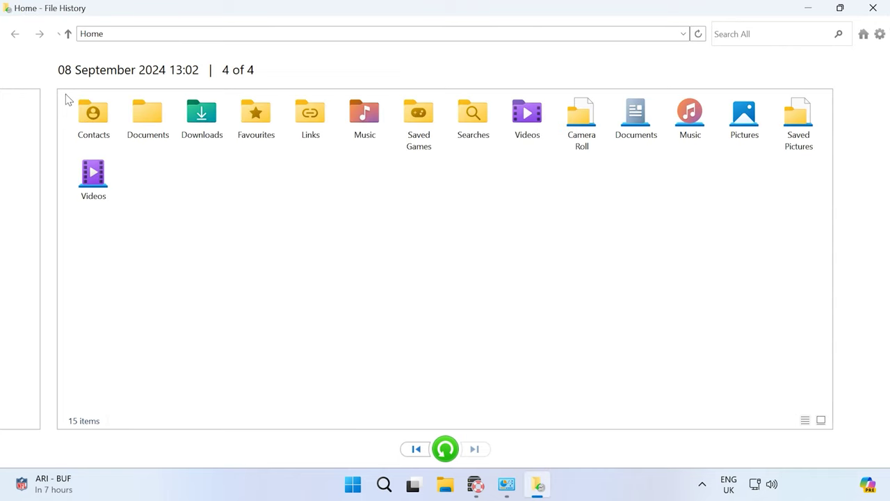
# - Open the data folder inside the backed-up Documents folder
pyautogui.click(150, 137)
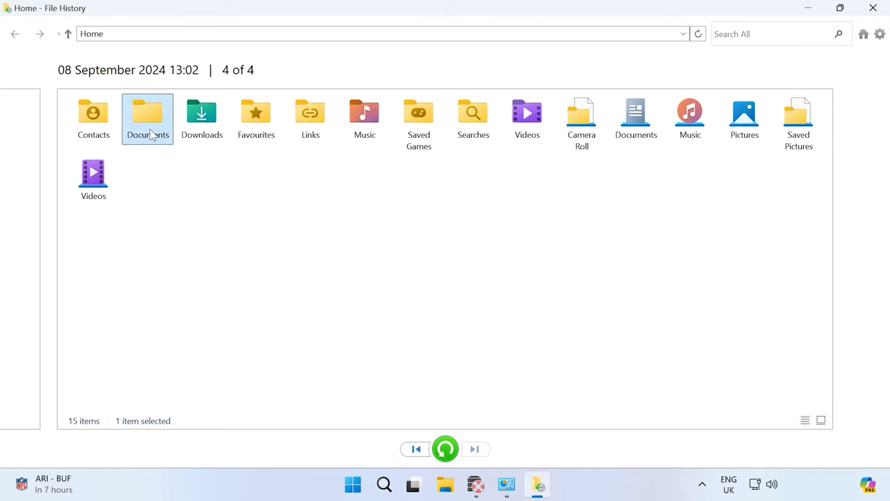
pyautogui.doubleClick(150, 134)
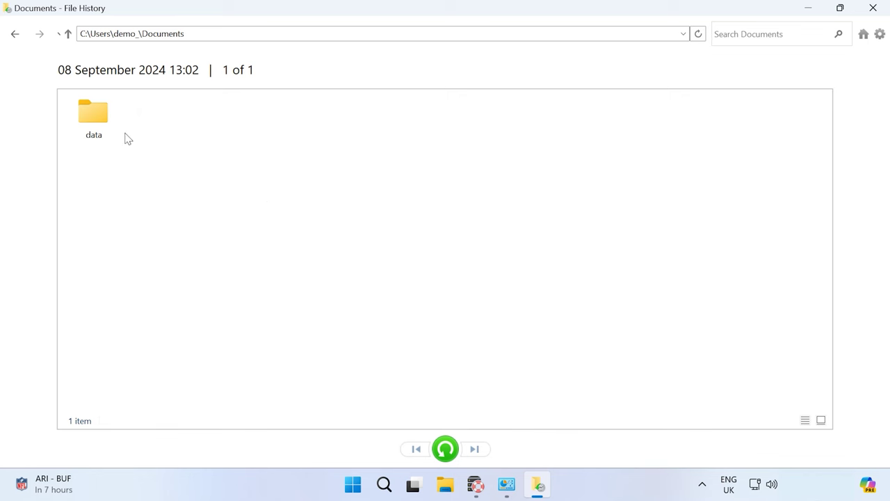
pyautogui.doubleClick(93, 117)
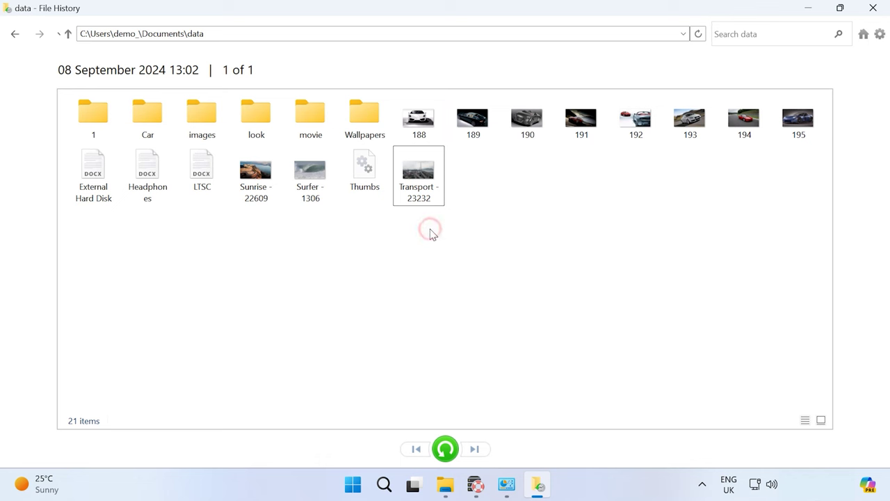
# - Restore the files from 188 through Transport - 23232 to their original location, replacing the files in the destination
pyautogui.click(421, 119)
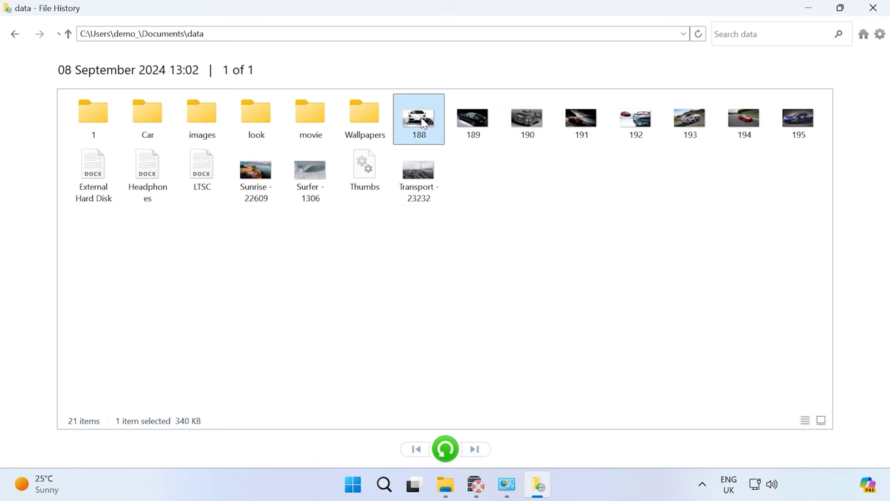
pyautogui.keyDown('shift'); pyautogui.click(436, 184); pyautogui.keyUp('shift')
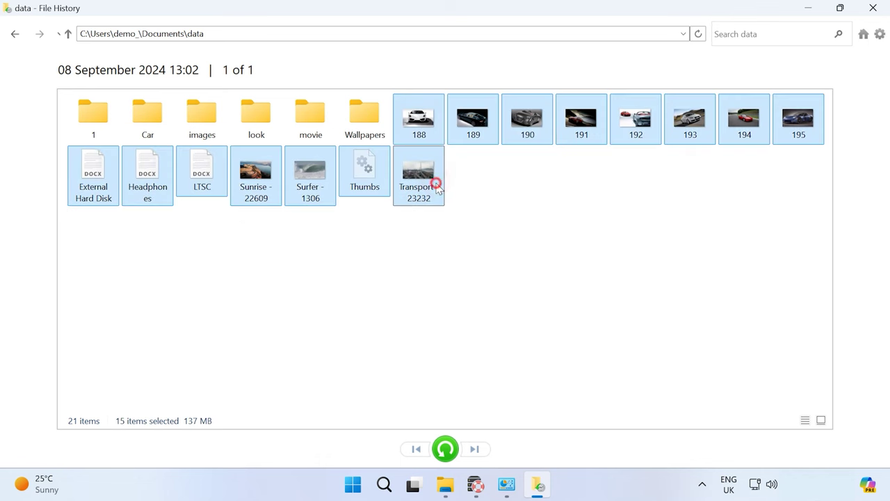
pyautogui.click(445, 449)
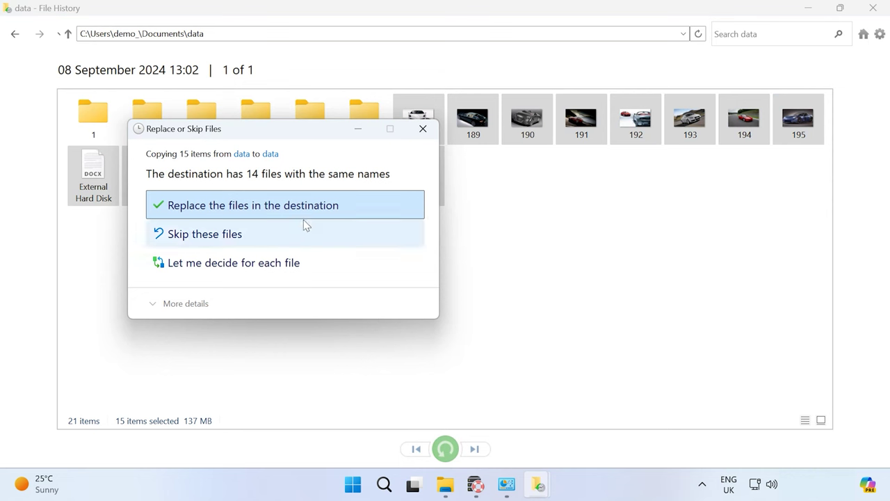
pyautogui.click(256, 217)
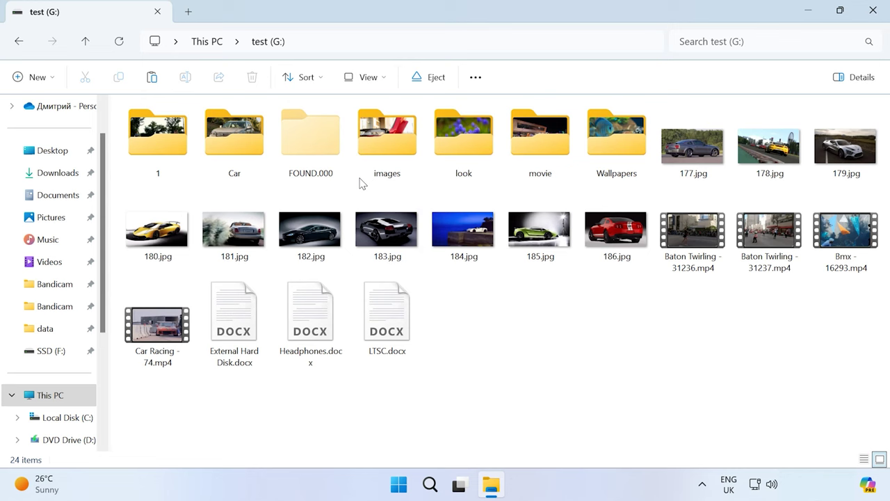
# - Show hidden items on the test (G:) drive in File Explorer
pyautogui.click(321, 142)
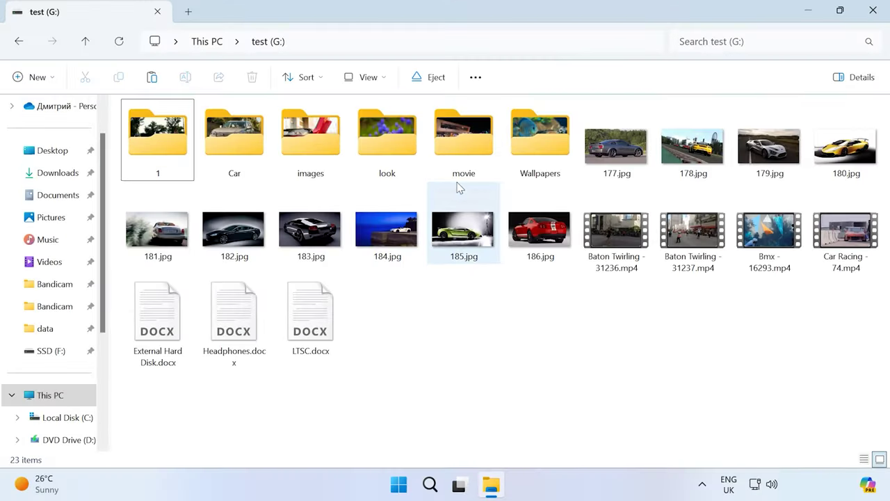
pyautogui.click(385, 78)
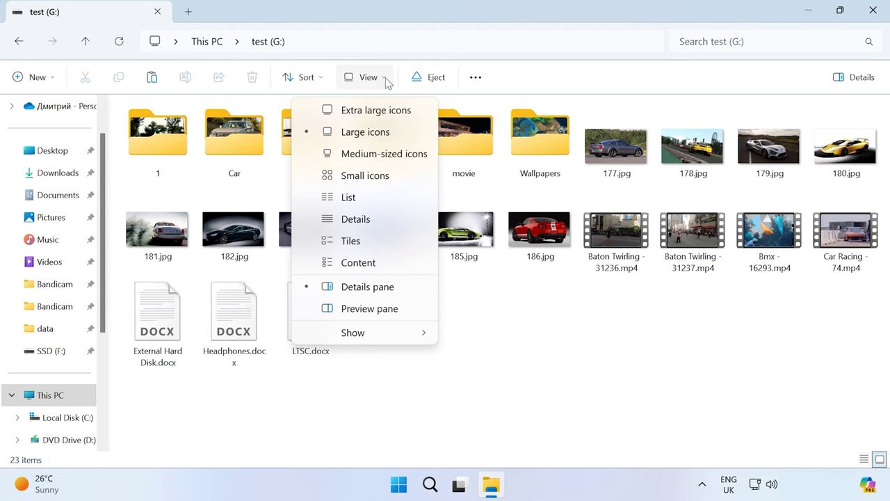
pyautogui.click(387, 334)
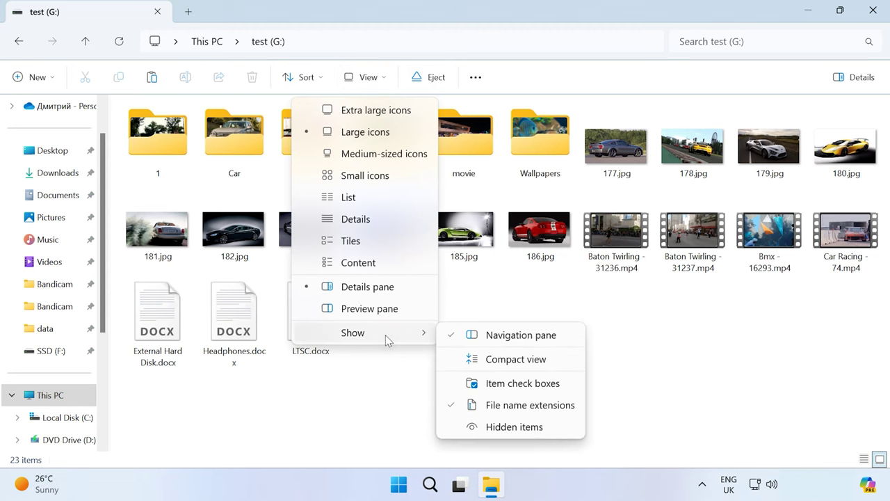
pyautogui.click(493, 429)
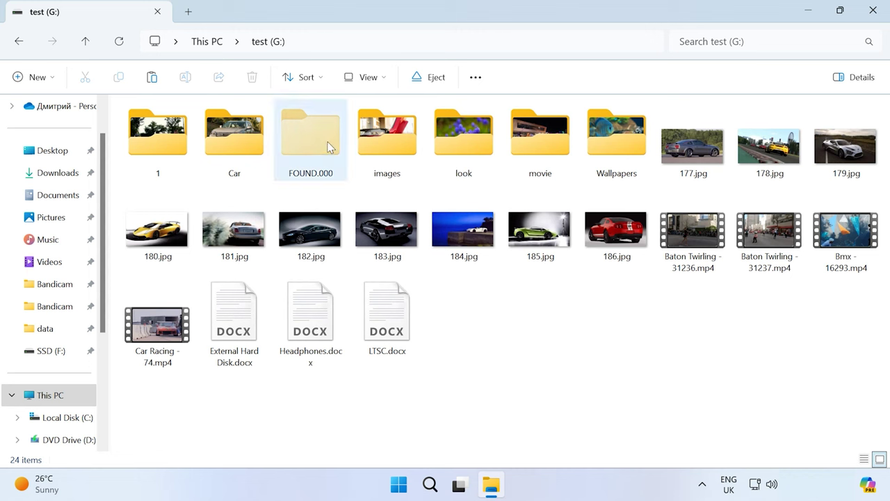
# - Open the FOUND.000 folder on test (G:) and look at the CHK files in it
pyautogui.click(303, 169)
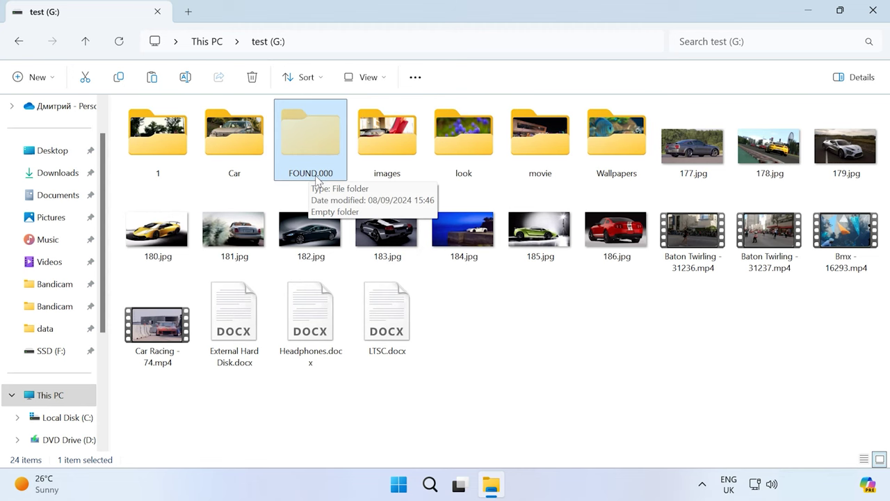
pyautogui.doubleClick(317, 179)
pyautogui.click(192, 128)
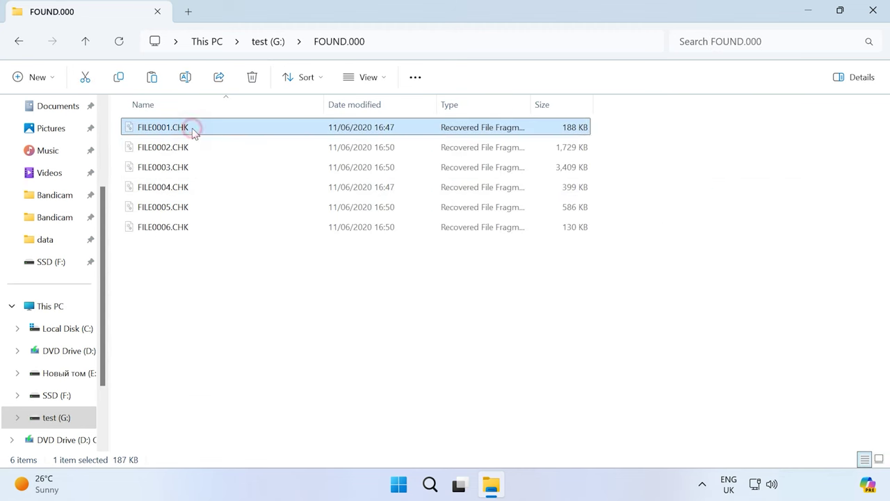
pyautogui.click(245, 282)
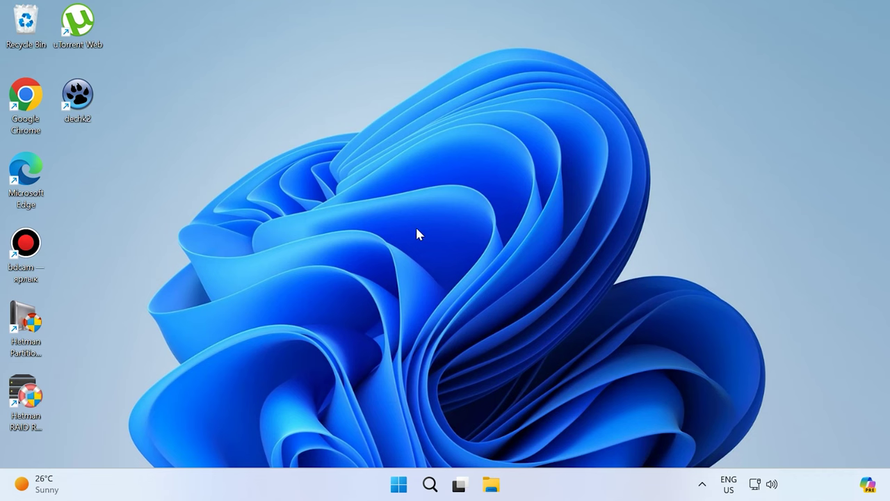
# - Launch deCHK from the desktop, switch its interface to English and maximize its window
pyautogui.doubleClick(77, 103)
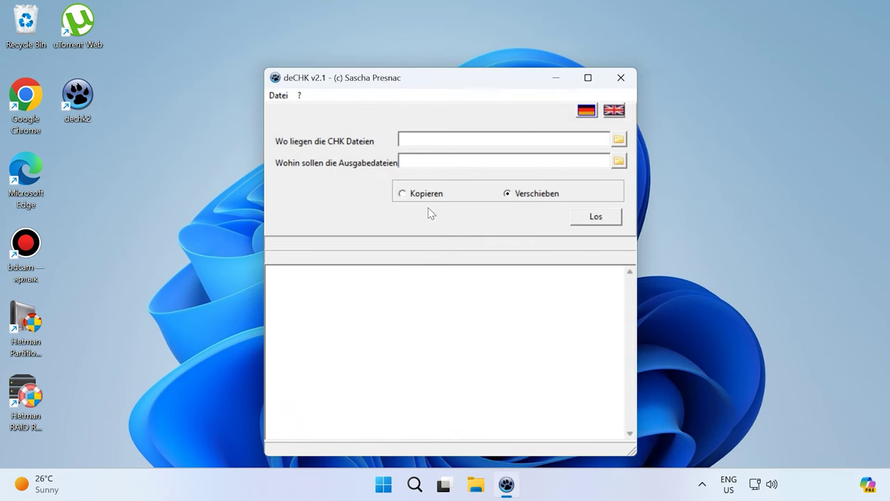
pyautogui.click(614, 110)
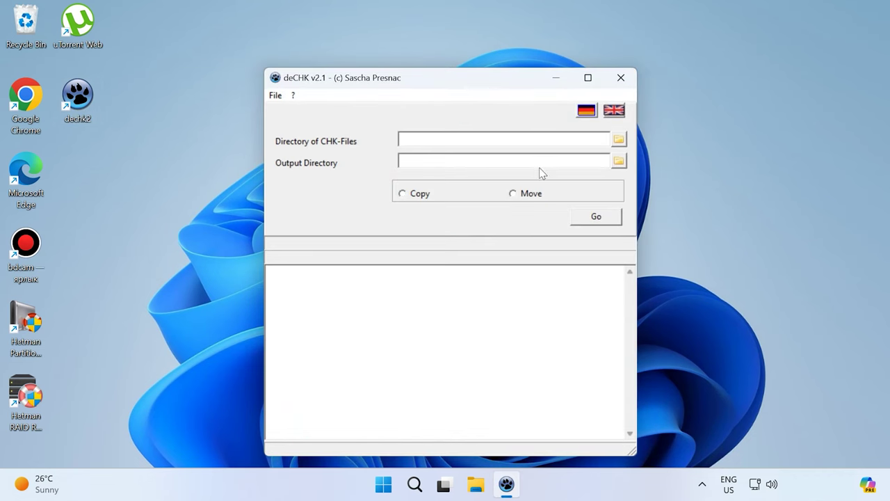
pyautogui.click(588, 77)
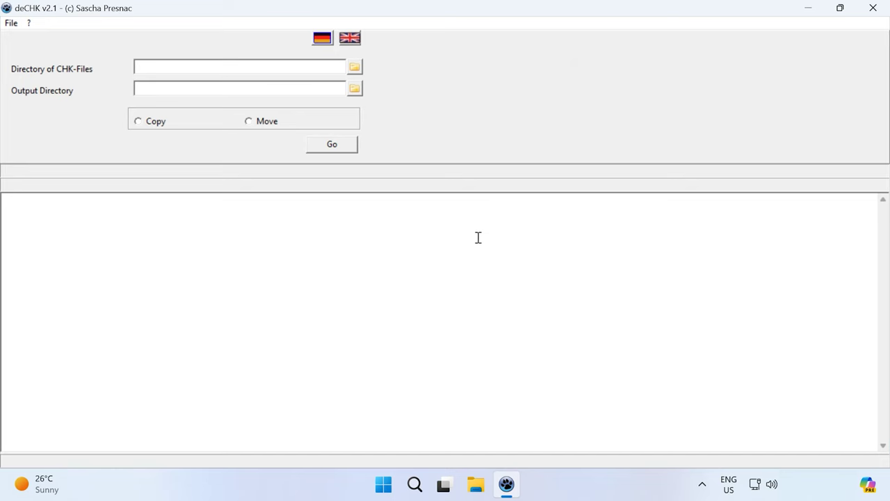
# - Set the directory of CHK files to G:\FOUND.000
pyautogui.click(355, 69)
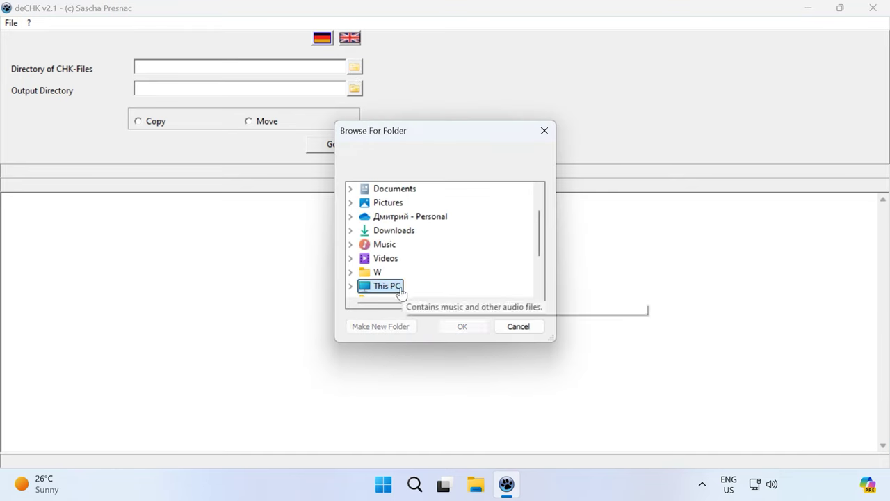
pyautogui.doubleClick(376, 288)
pyautogui.doubleClick(400, 287)
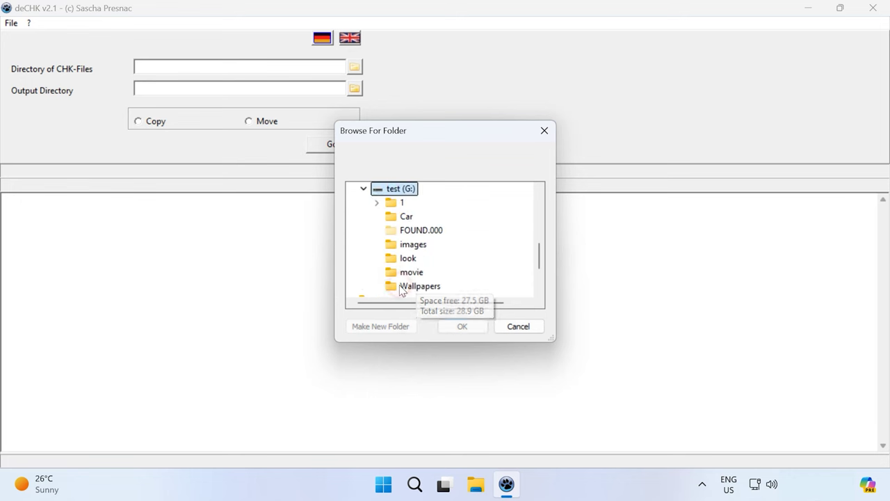
pyautogui.click(422, 229)
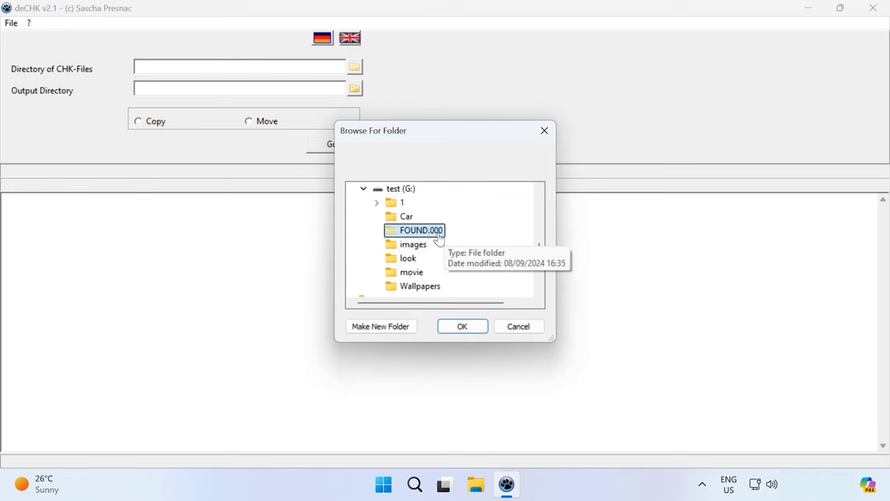
pyautogui.click(465, 324)
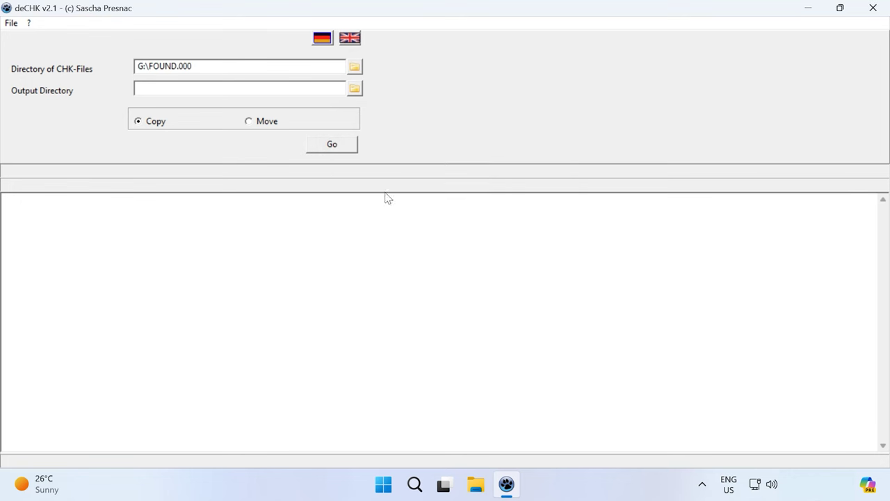
# - Set the output directory to C:\111\1 and process the CHK files in Copy mode
pyautogui.click(355, 90)
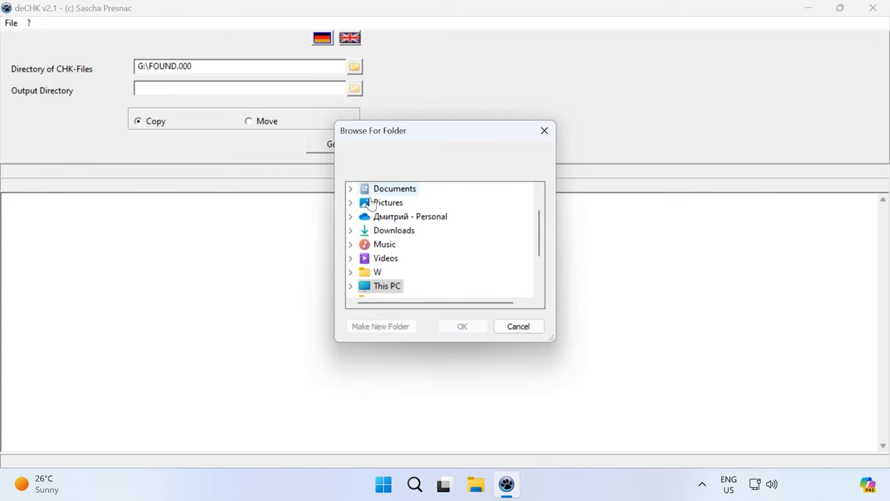
pyautogui.doubleClick(379, 273)
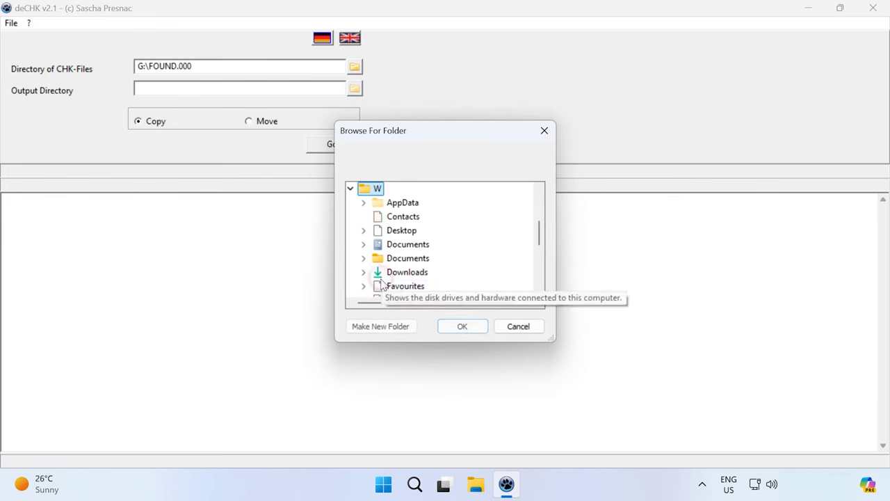
pyautogui.click(350, 187)
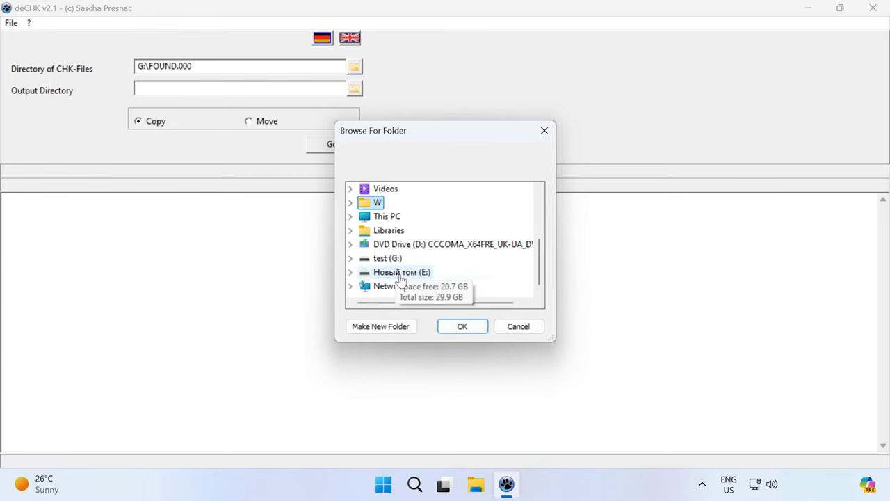
pyautogui.doubleClick(386, 216)
pyautogui.doubleClick(429, 231)
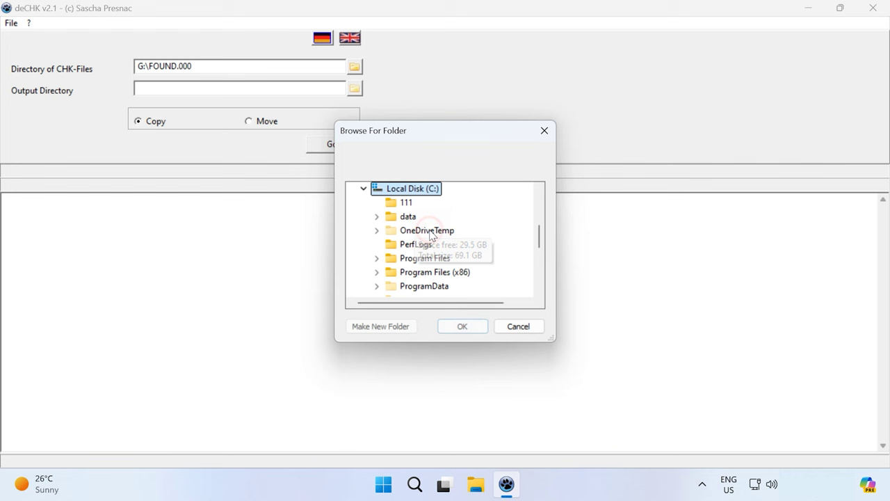
pyautogui.doubleClick(406, 202)
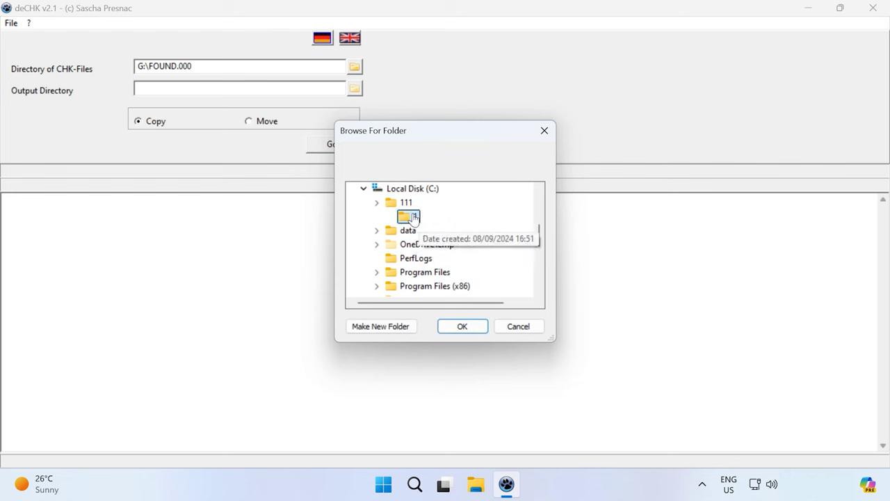
pyautogui.click(461, 327)
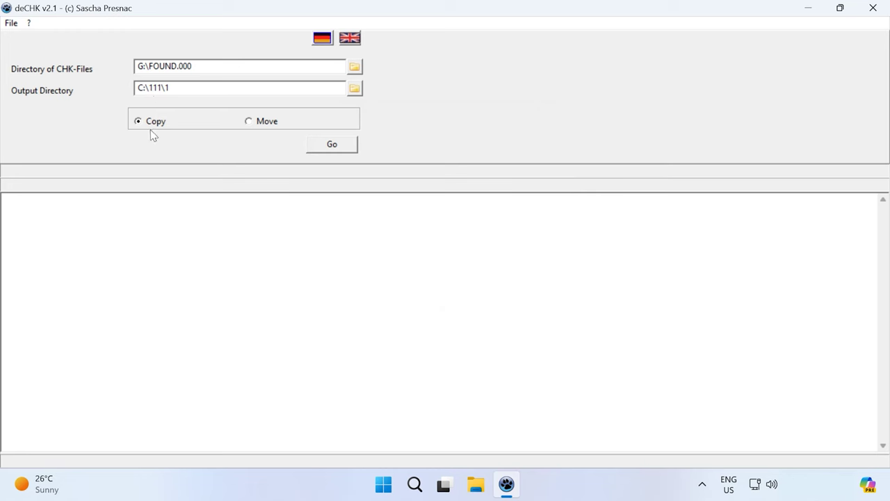
pyautogui.click(332, 145)
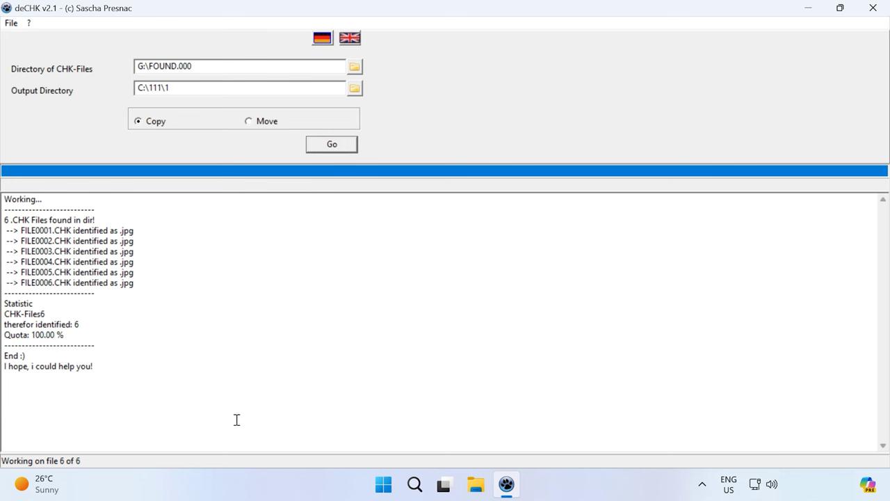
# - Switch to File Explorer and open the output folder 1 within 111 on Local Disk (C:)
pyautogui.click(476, 485)
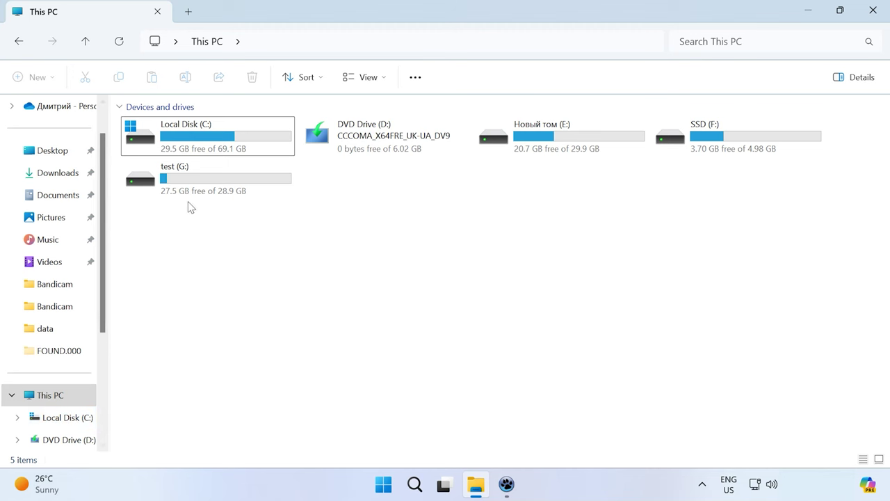
pyautogui.click(220, 142)
pyautogui.doubleClick(220, 142)
pyautogui.doubleClick(161, 130)
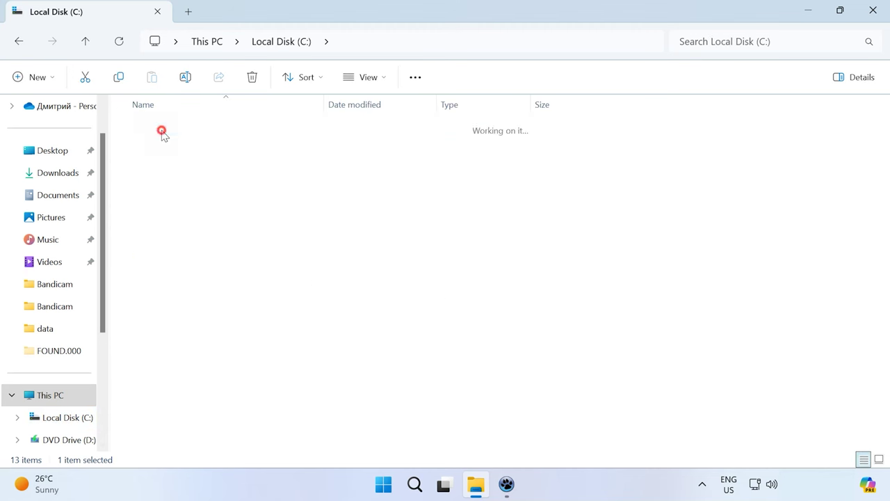
pyautogui.doubleClick(152, 133)
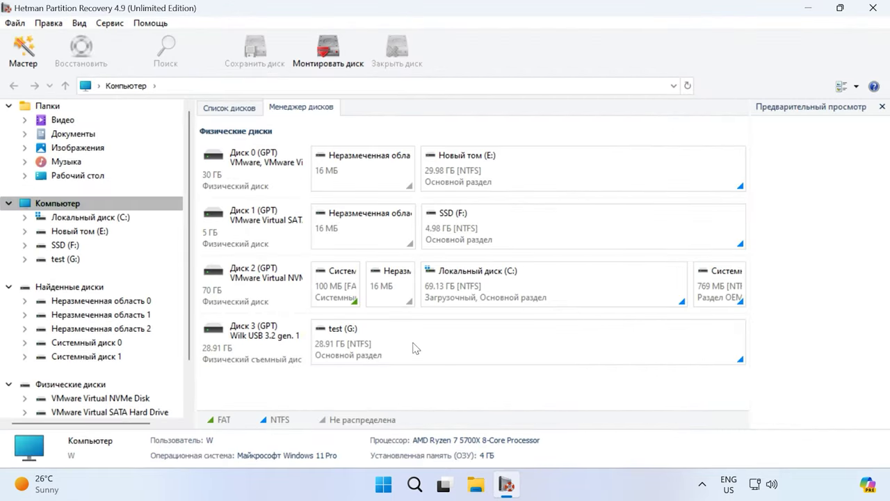
# - In Hetman Partition Recovery, run a quick scan of the test (G:) drive and open its FOUND.000 folder
pyautogui.doubleClick(412, 342)
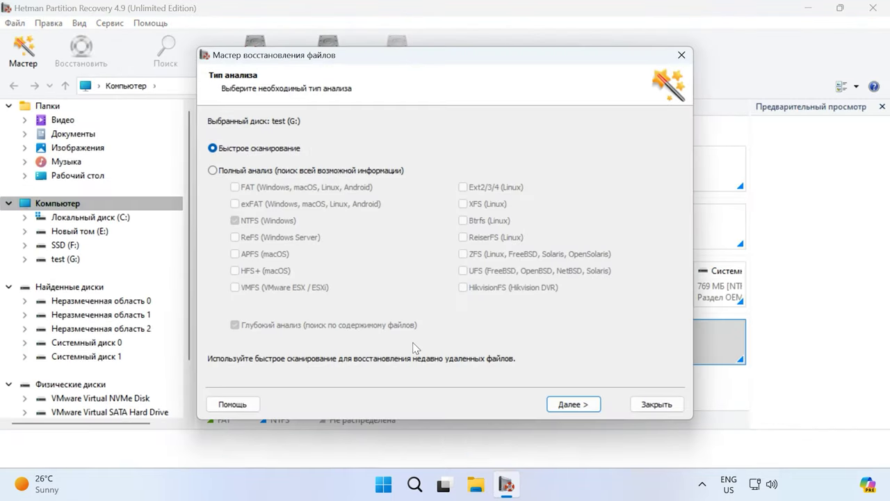
pyautogui.click(573, 404)
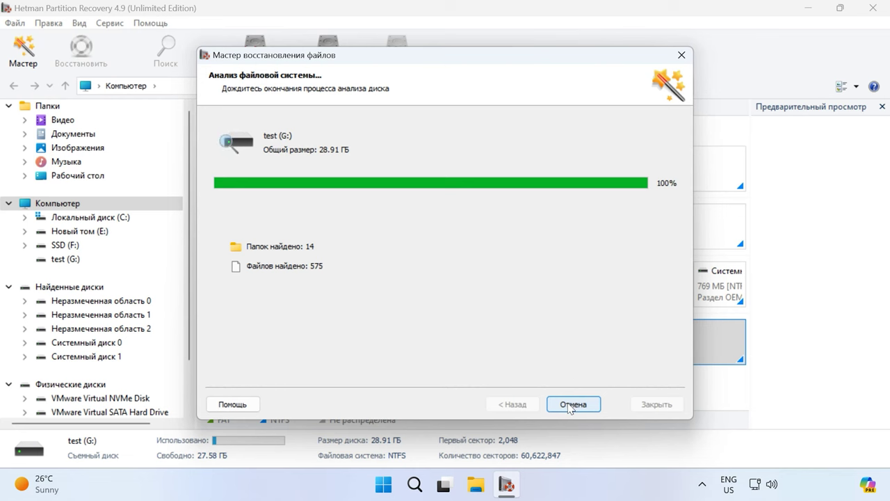
pyautogui.click(575, 405)
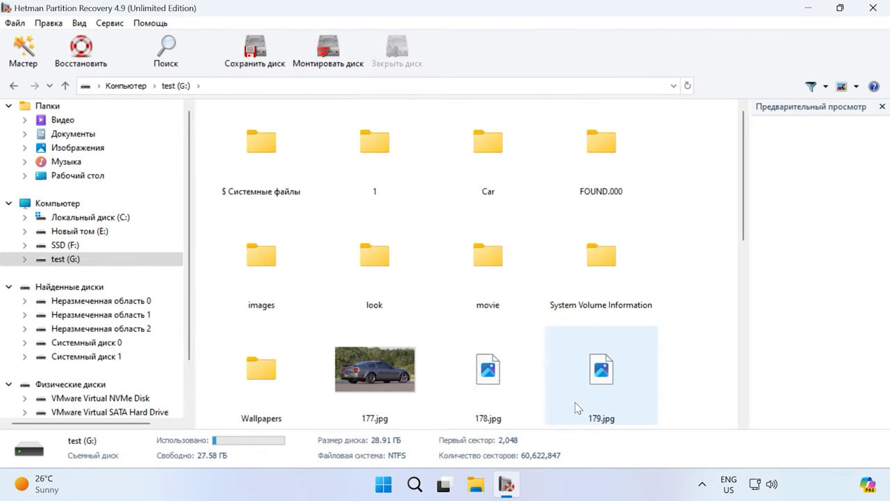
pyautogui.doubleClick(610, 192)
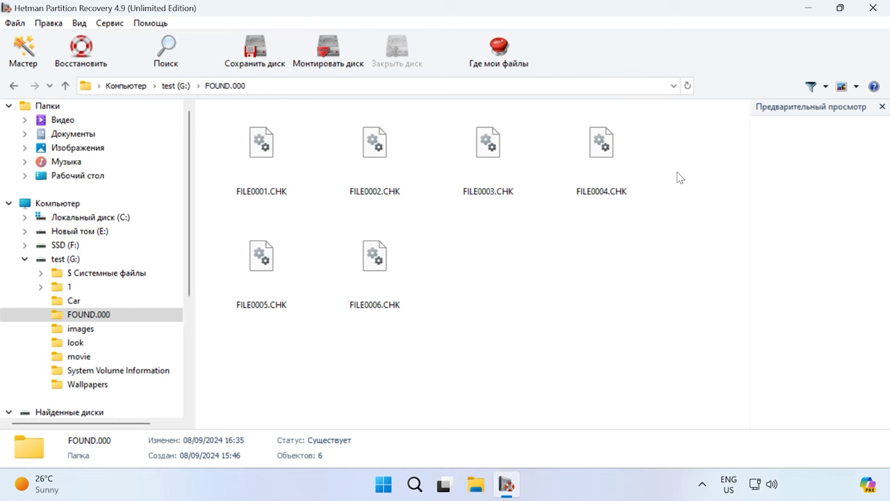
# - Recover all six CHK files from the FOUND.000 folder, using the option to save them to a hard disk
pyautogui.moveTo(682, 149); pyautogui.dragTo(252, 286)
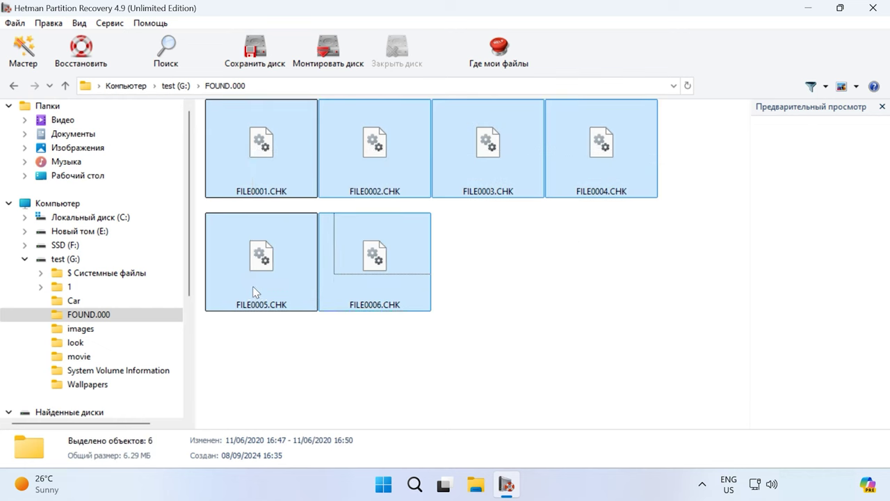
pyautogui.click(81, 59)
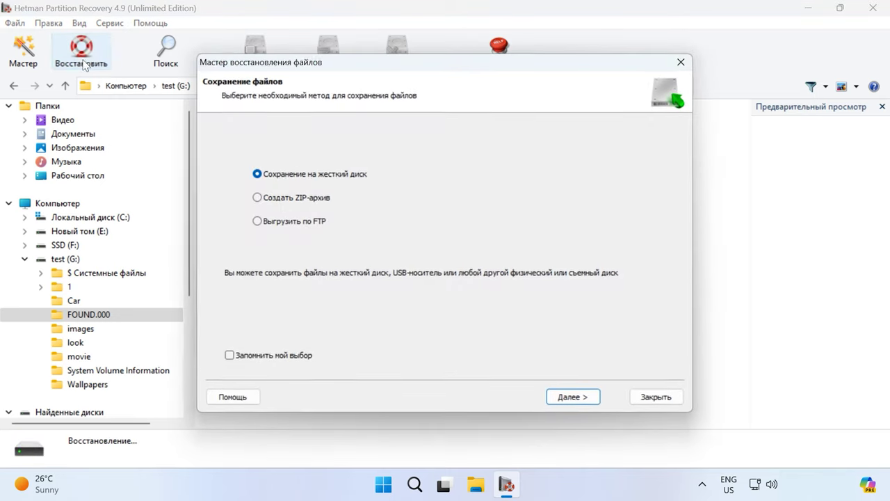
pyautogui.click(577, 397)
pyautogui.click(586, 401)
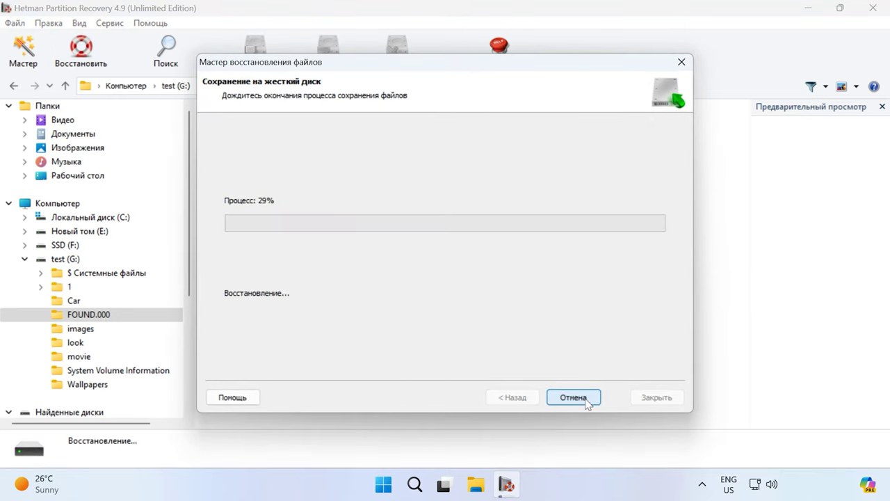
pyautogui.click(574, 397)
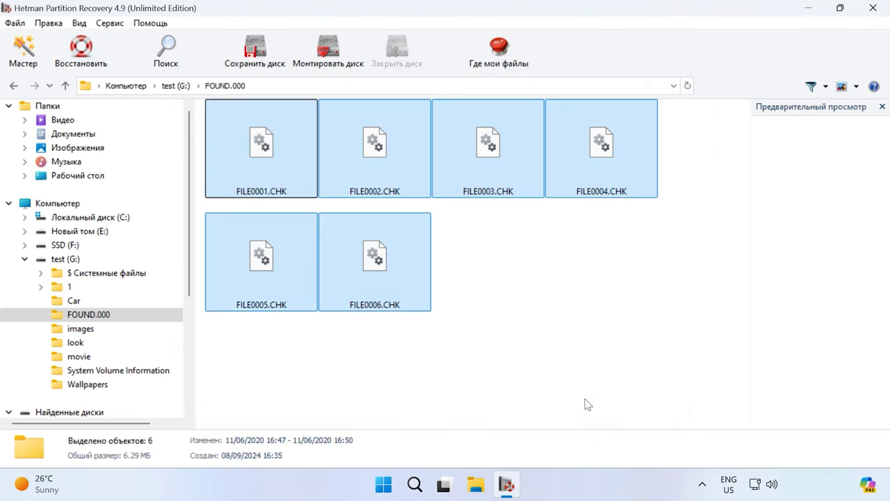
# - Switch to File Explorer and open the recovered files' folder 22 on Local Disk (C:)
pyautogui.click(477, 485)
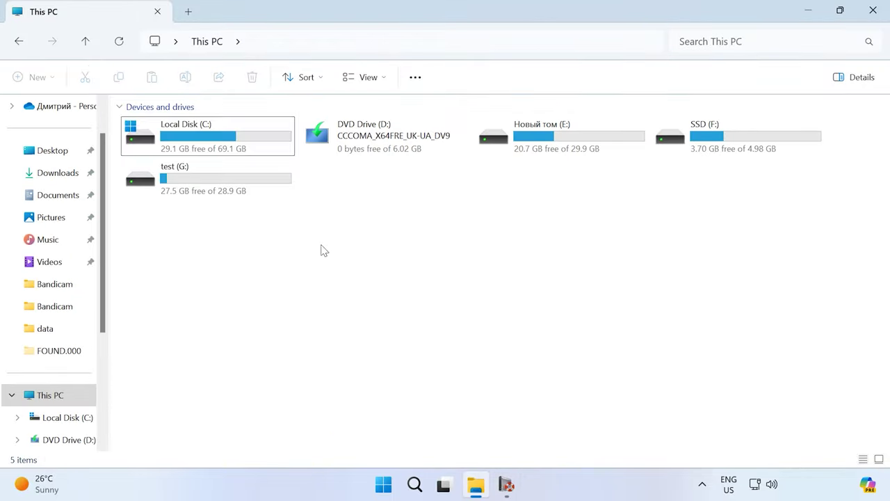
pyautogui.doubleClick(223, 144)
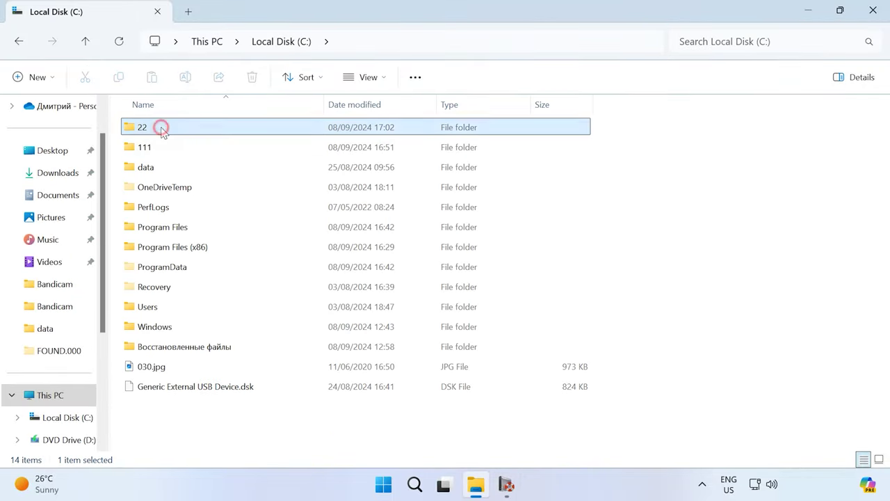
pyautogui.doubleClick(163, 127)
# - Open FILE0001.CHK in Notepad, highlight the JFIF signature in its first line, and close the file
pyautogui.click(200, 134)
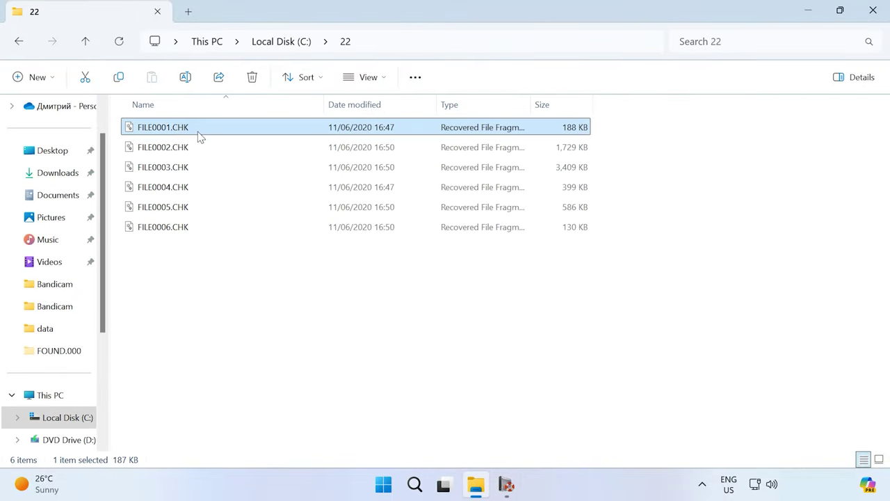
pyautogui.rightClick(132, 133)
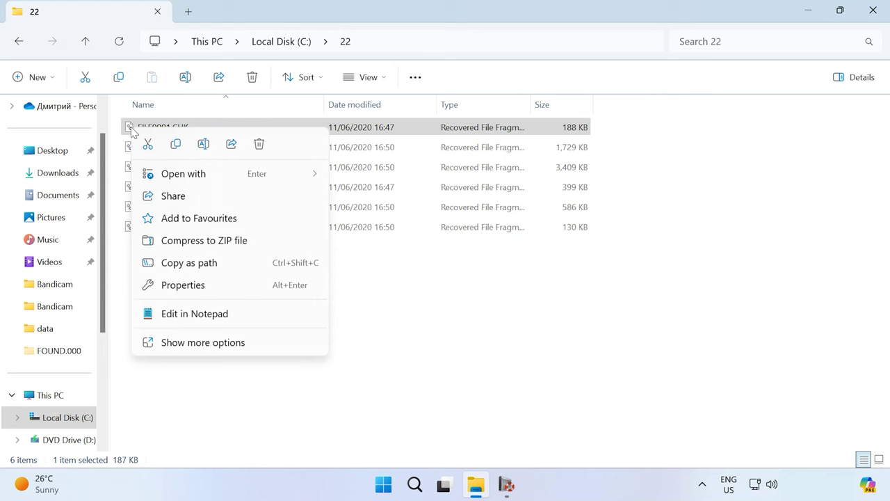
pyautogui.moveTo(239, 179)
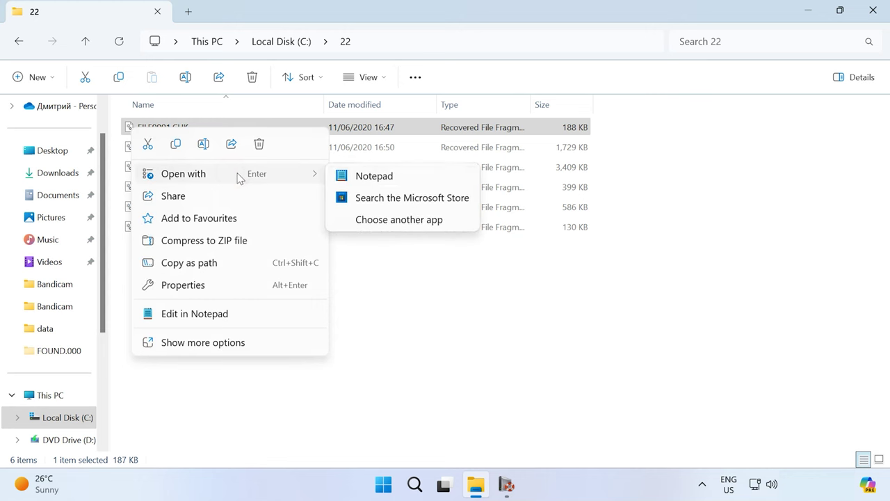
pyautogui.click(376, 177)
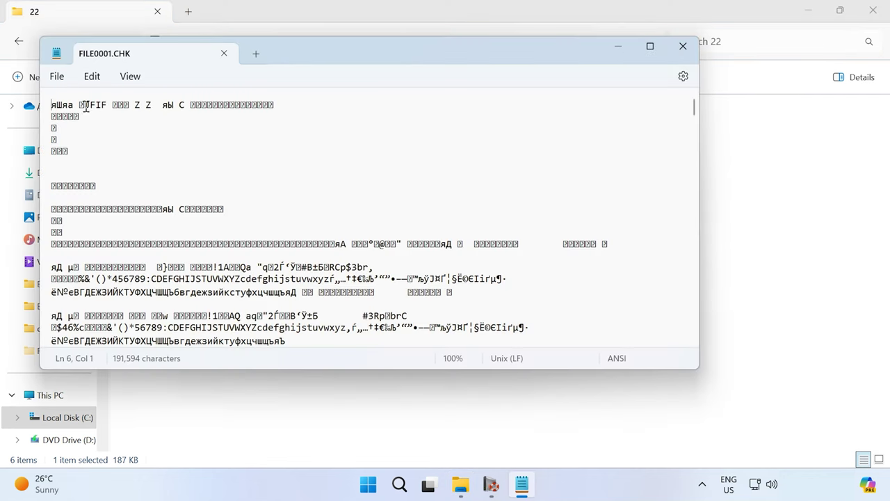
pyautogui.moveTo(84, 106); pyautogui.dragTo(95, 107)
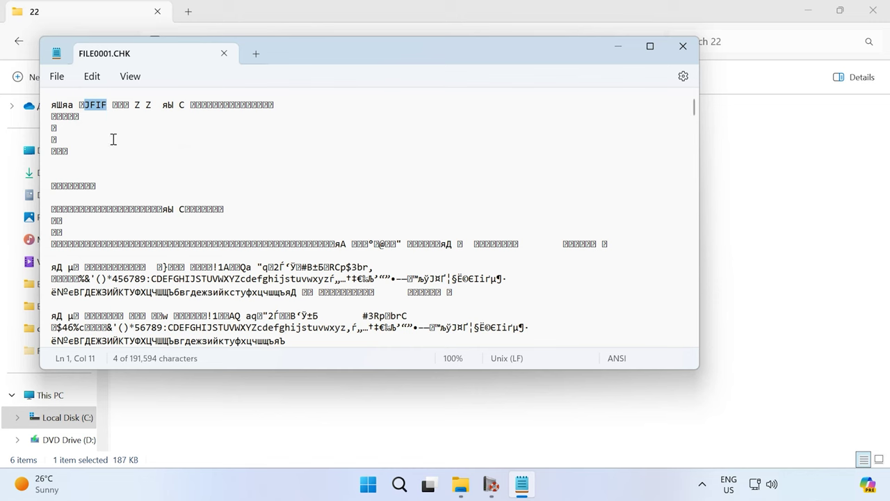
pyautogui.click(683, 46)
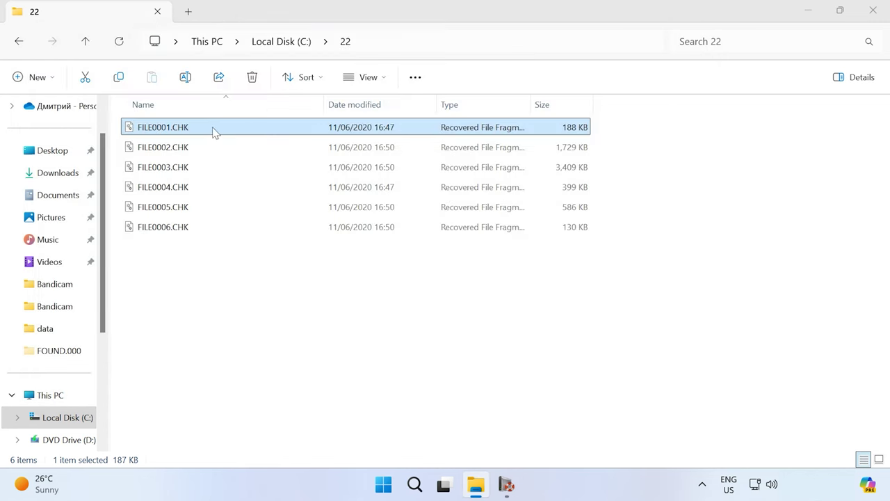
# - Rename FILE0001.CHK as FILE0001.jpg and open the renamed image
pyautogui.click(188, 129)
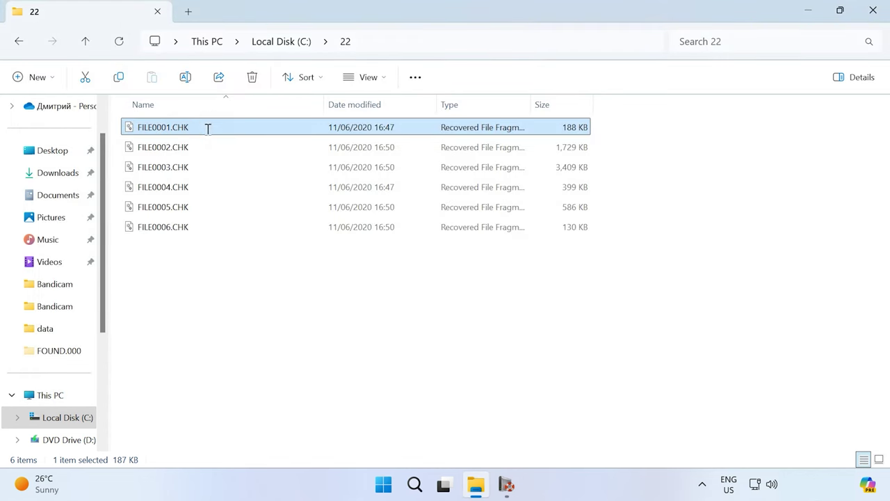
pyautogui.moveTo(208, 128); pyautogui.dragTo(177, 128)
pyautogui.press('BackSpace')
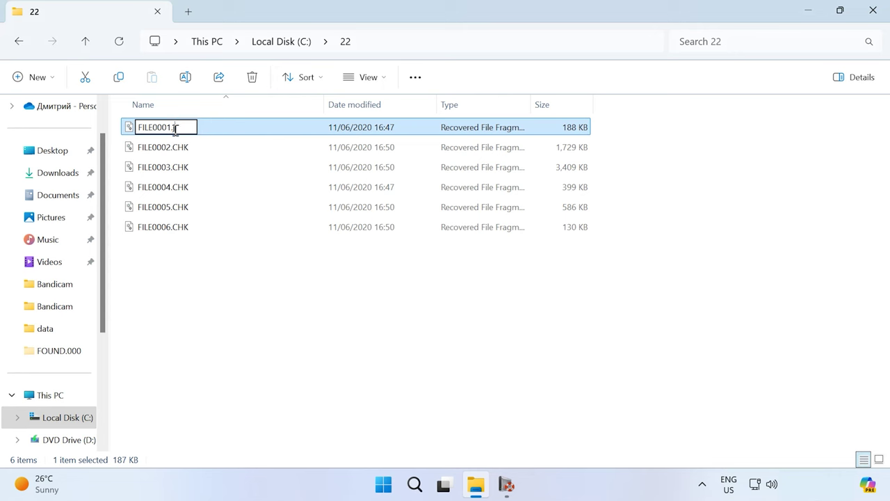
pyautogui.write('jpg')
pyautogui.press('Return')
pyautogui.doubleClick(180, 129)
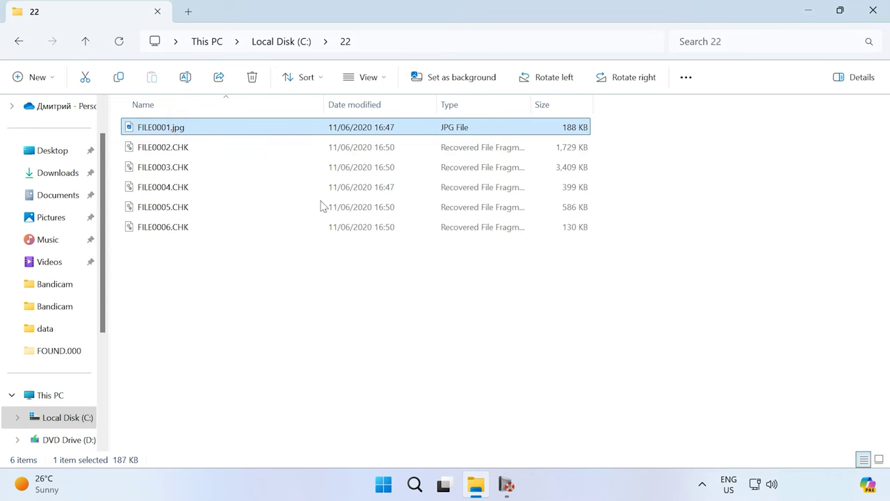